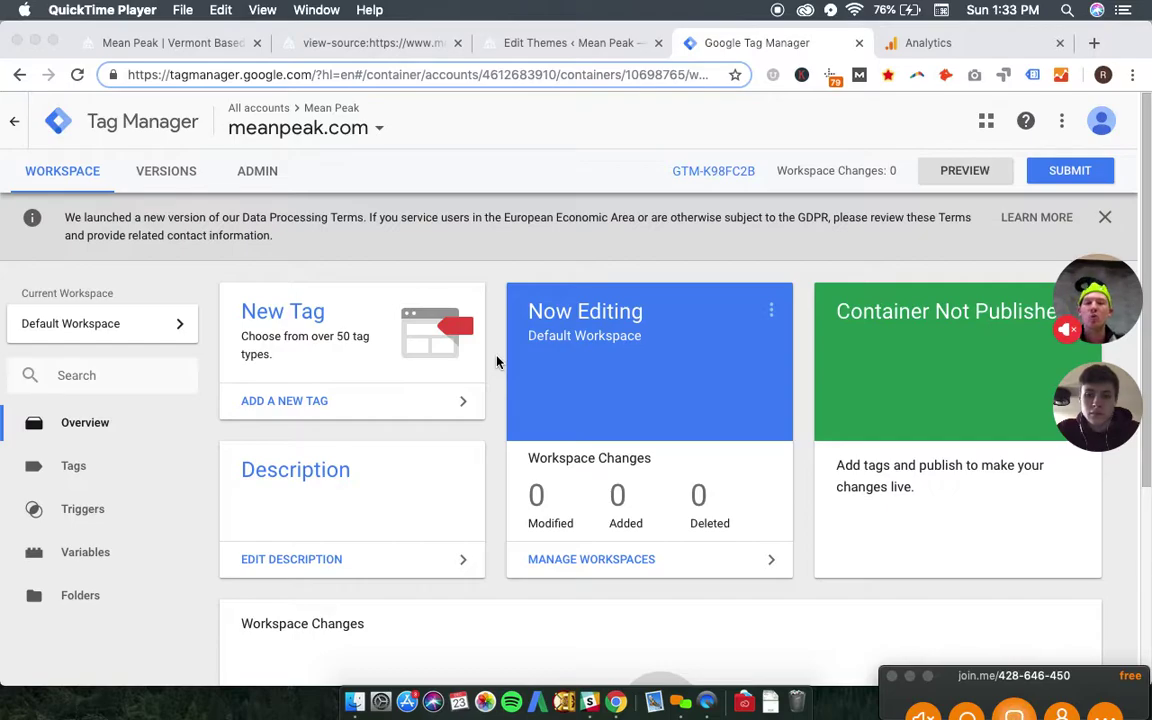
click(165, 42)
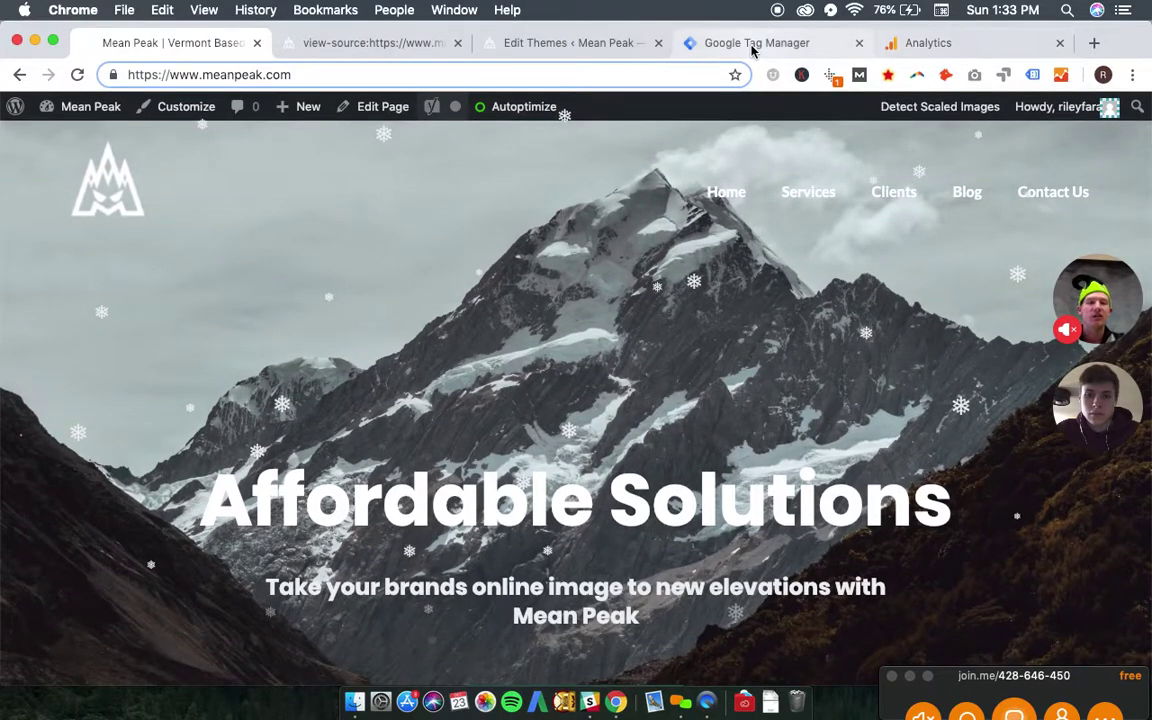
click(753, 44)
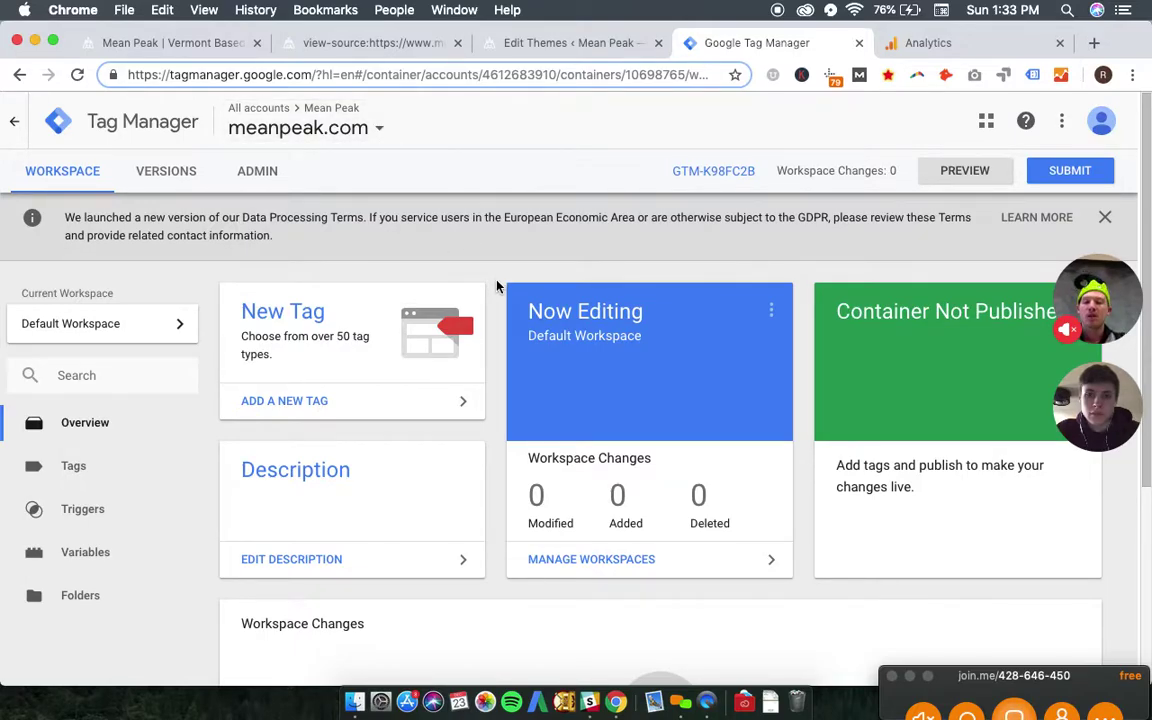
scroll(497, 287, up, 2)
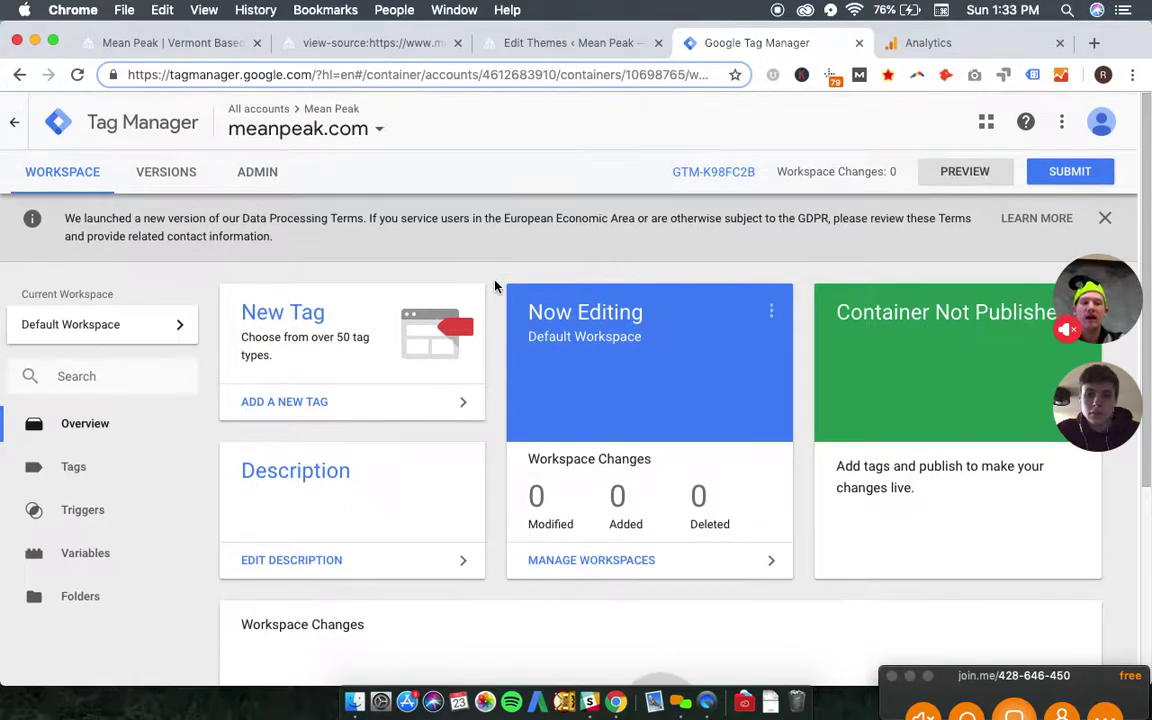
Step: Switch to Google Analytics and open the All Web Site Data view of the Mean Peak property
click(950, 47)
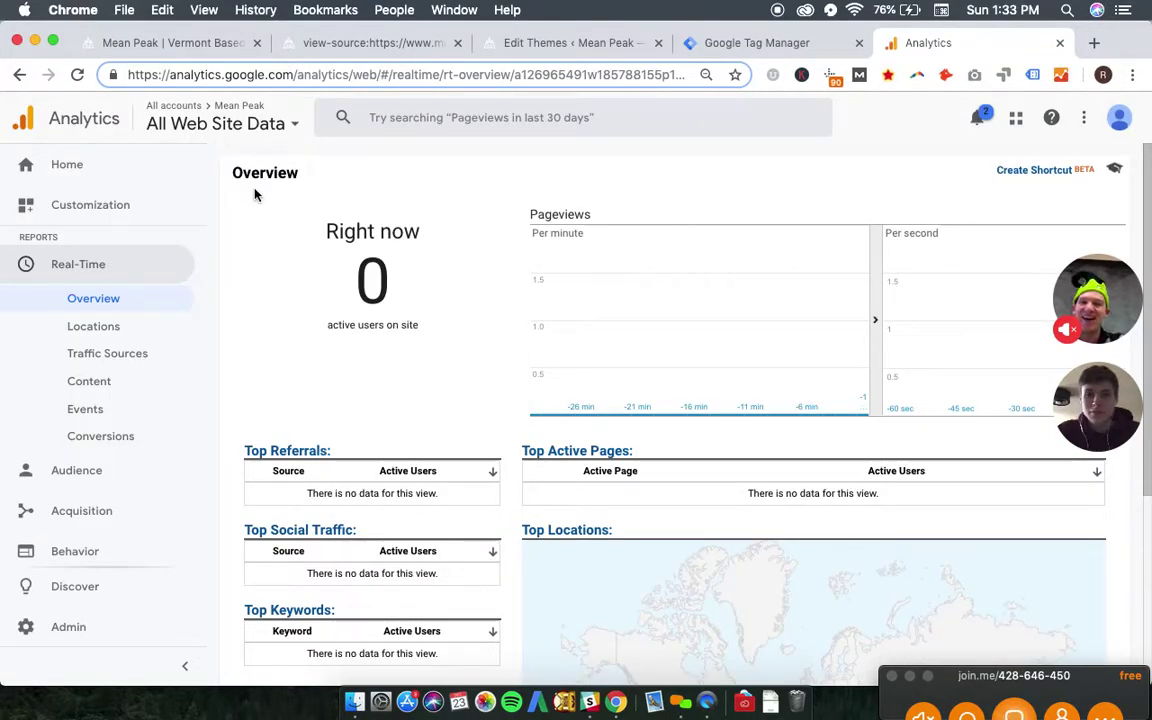
click(213, 125)
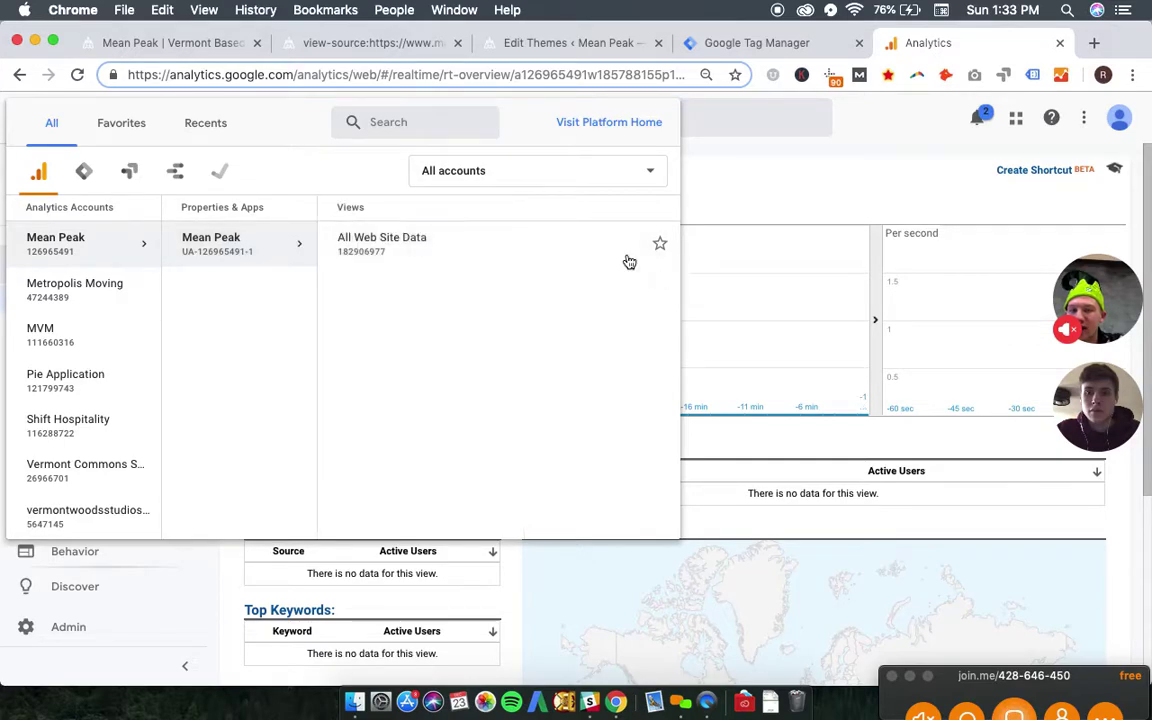
click(532, 252)
Step: Copy the Mean Peak property's tracking ID from its tracking code settings
click(103, 628)
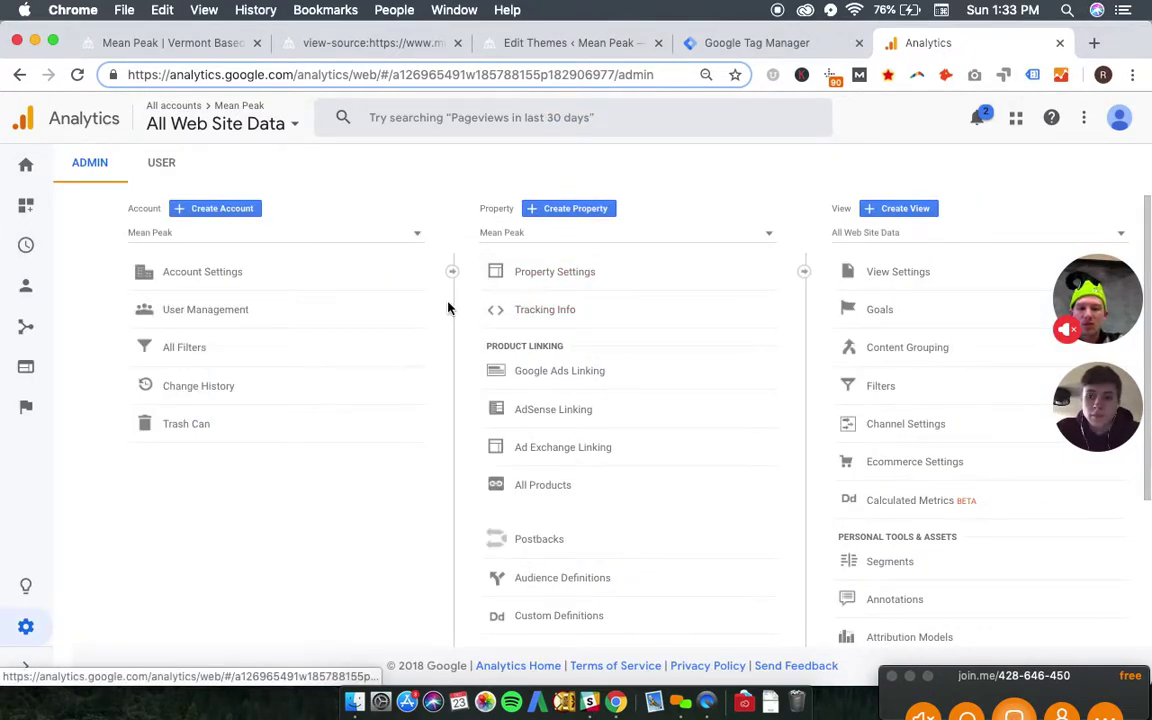
click(558, 312)
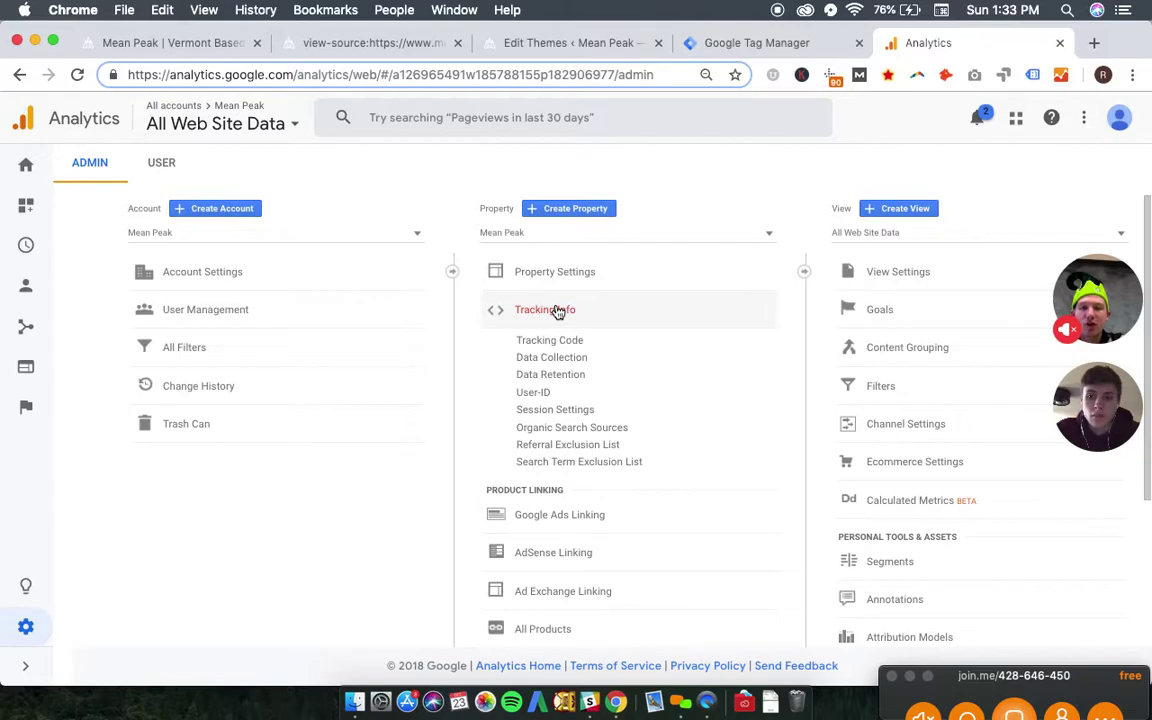
click(558, 343)
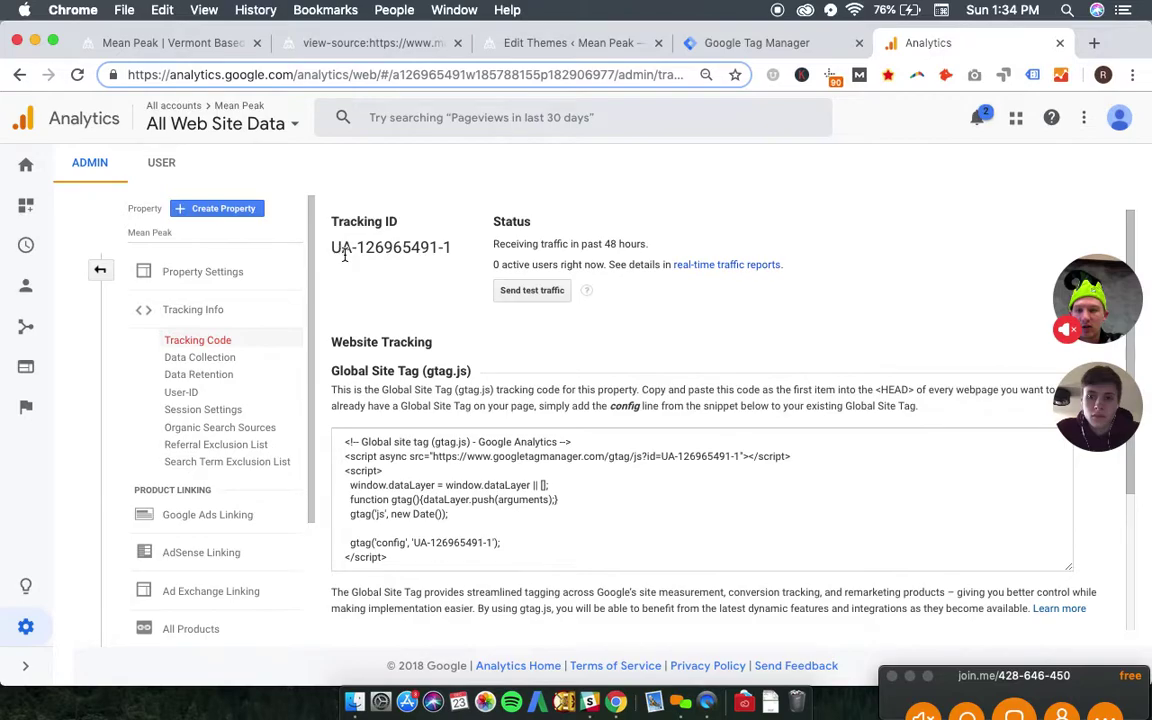
triple_click(345, 256)
key(super+c)
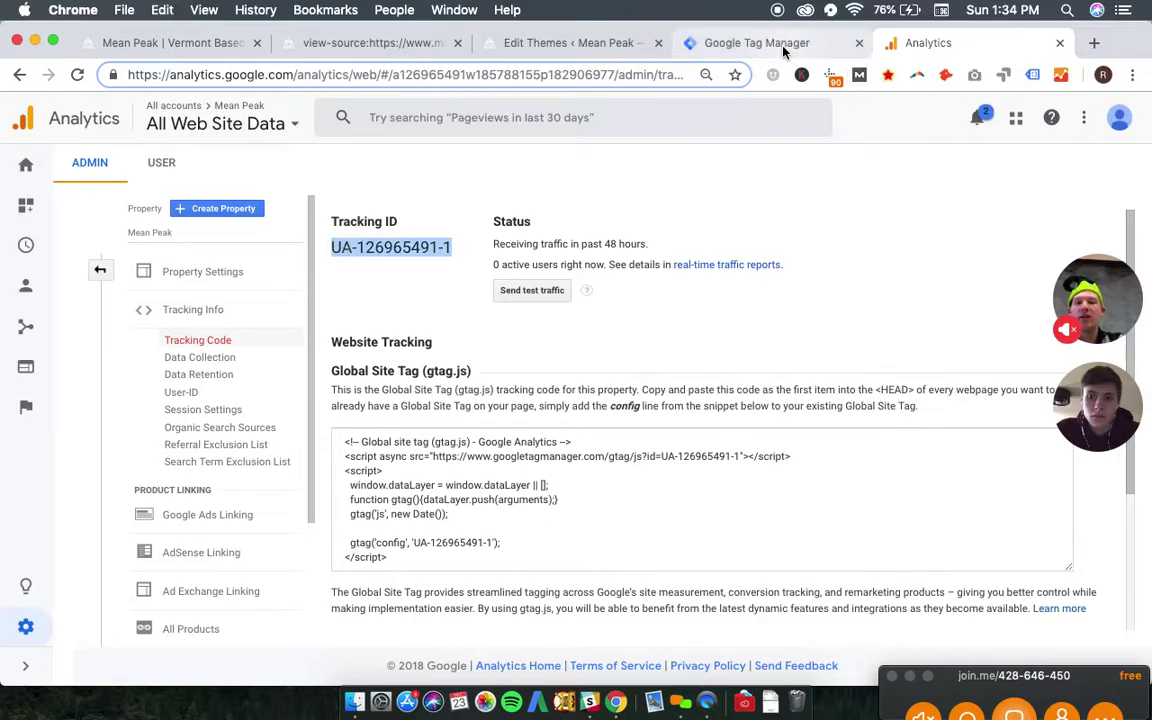
Step: Switch to Google Tag Manager and create a tag named "GA - MVM" with the type Google Analytics - Universal Analytics
click(704, 40)
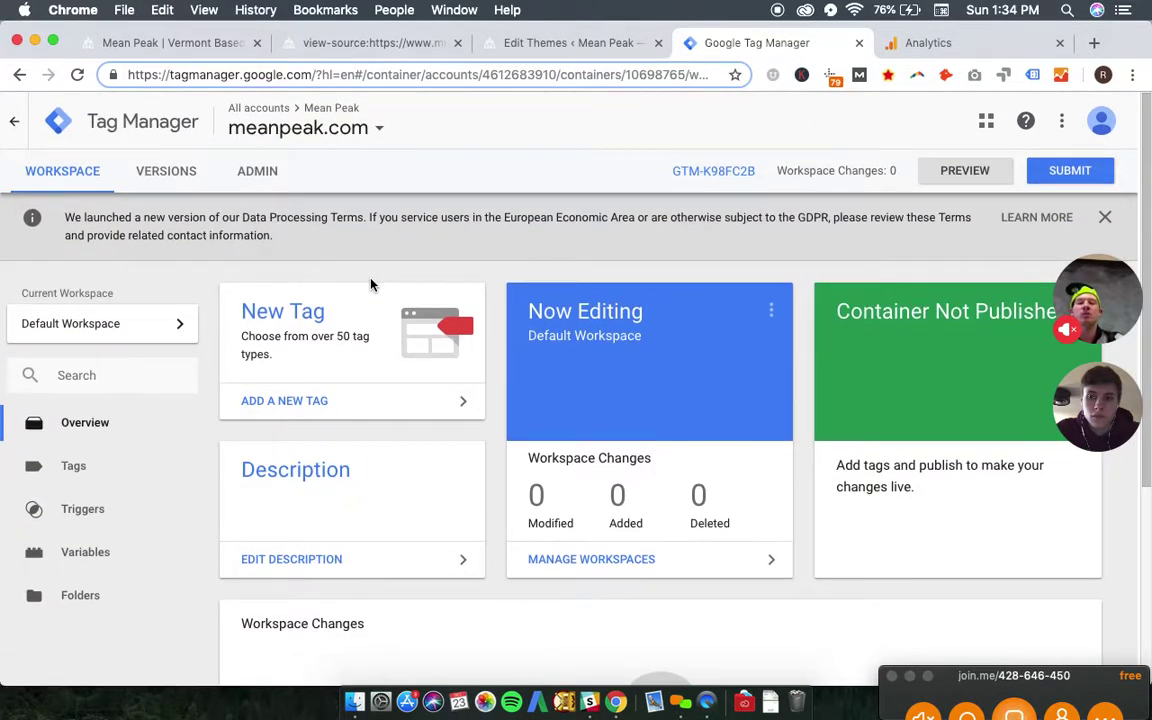
click(283, 402)
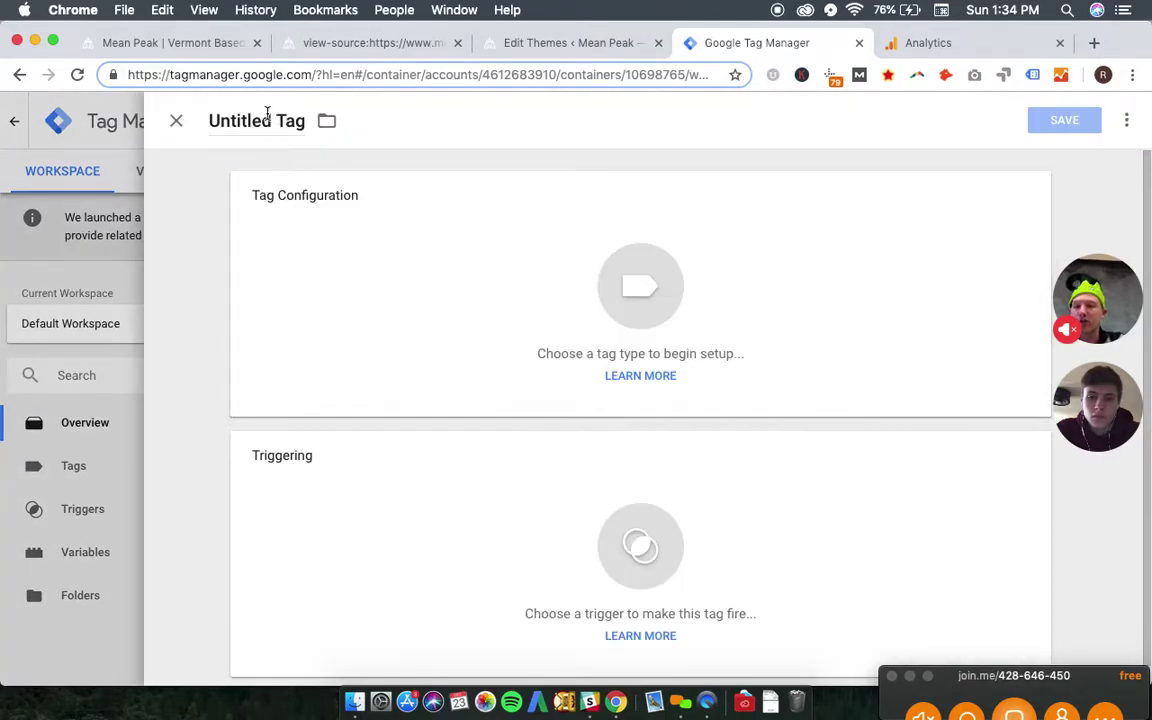
click(259, 108)
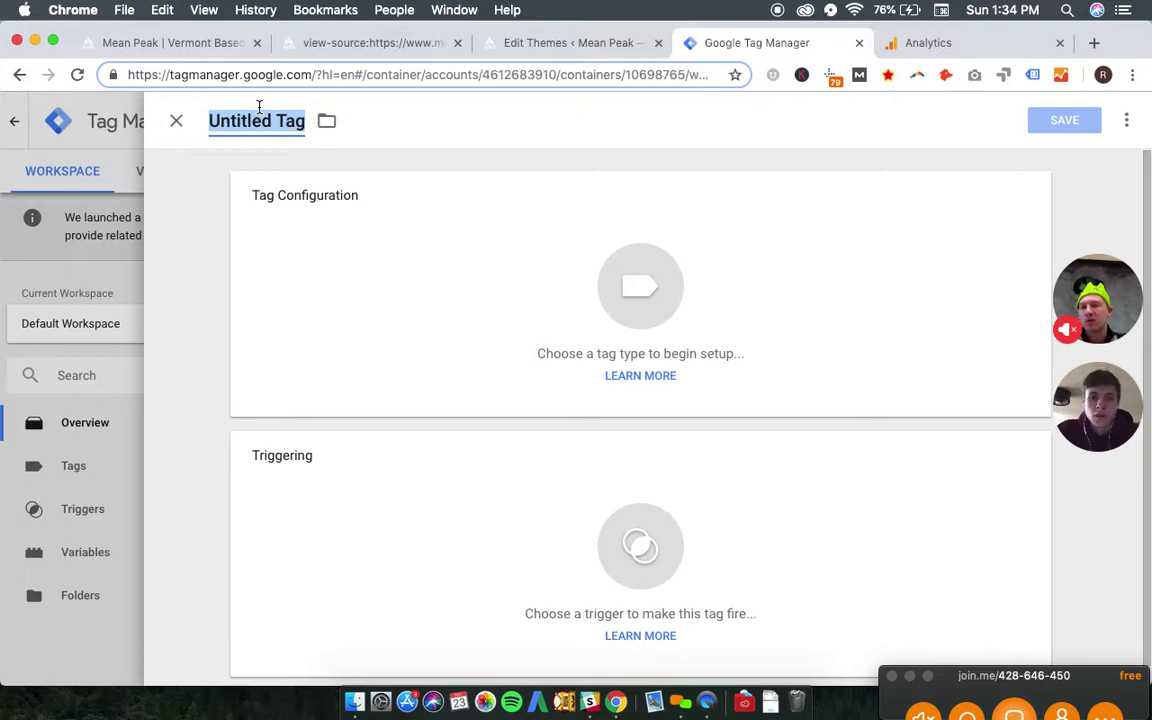
text(GA)
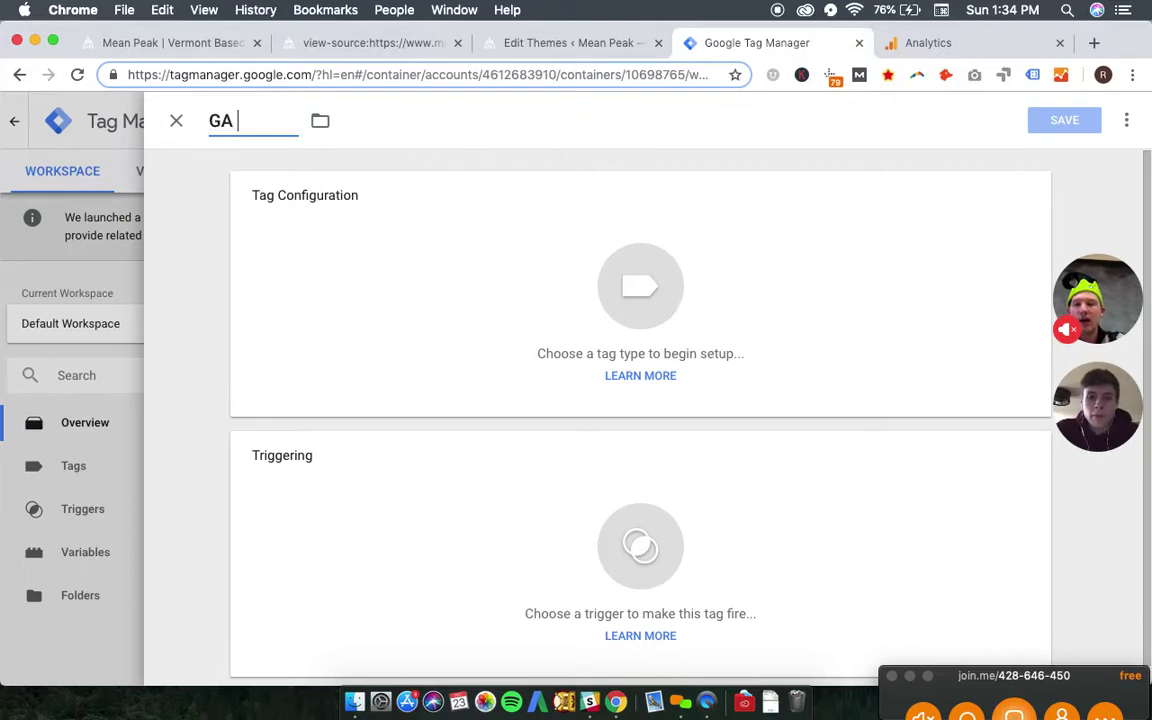
text( - MVM)
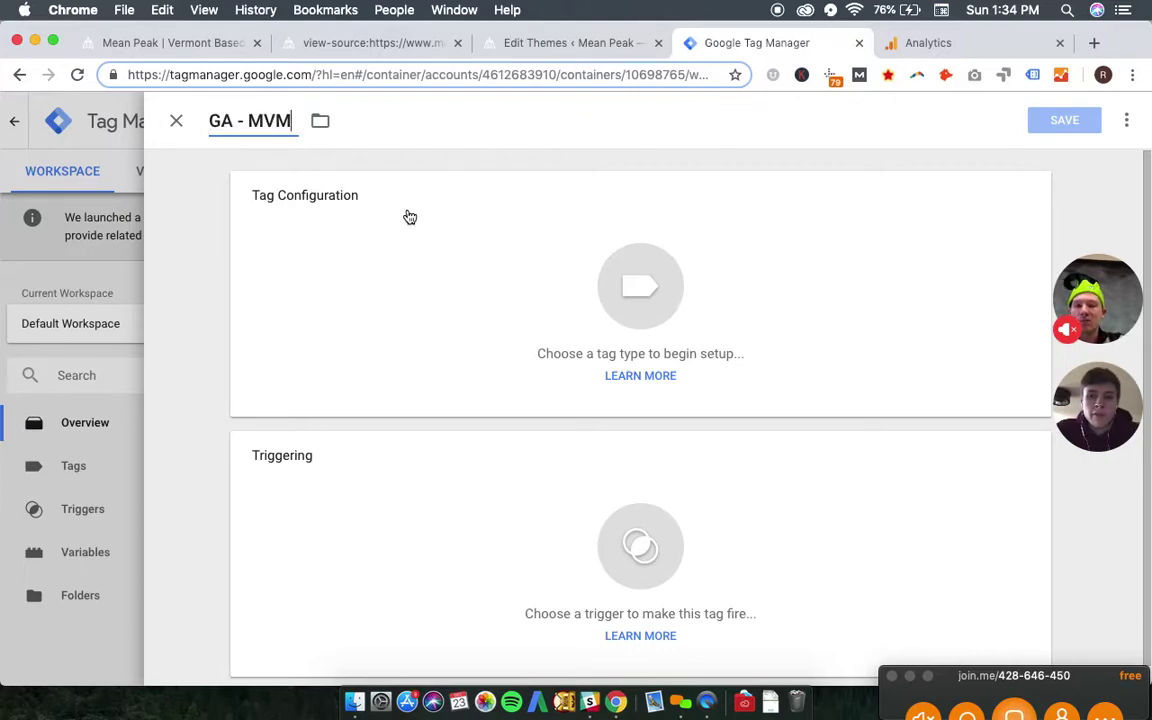
click(473, 230)
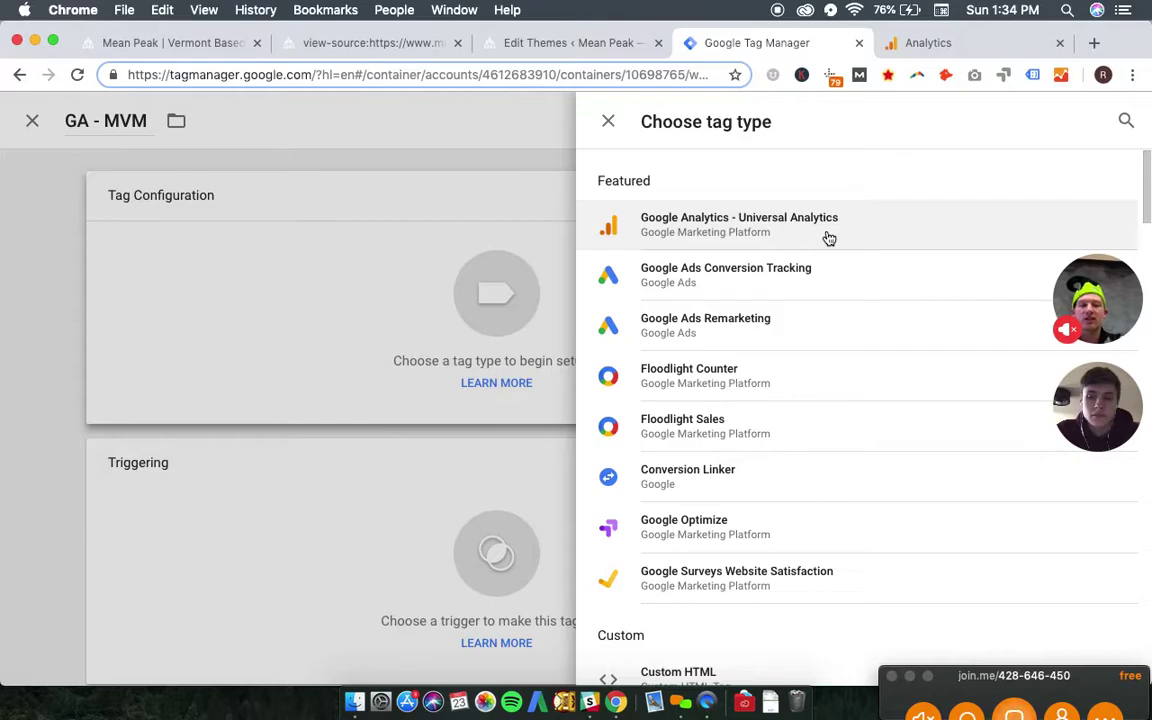
click(675, 236)
Step: Create a new Google Analytics settings variable for the tag and paste the copied tracking ID into it
scroll(463, 397, down, 1)
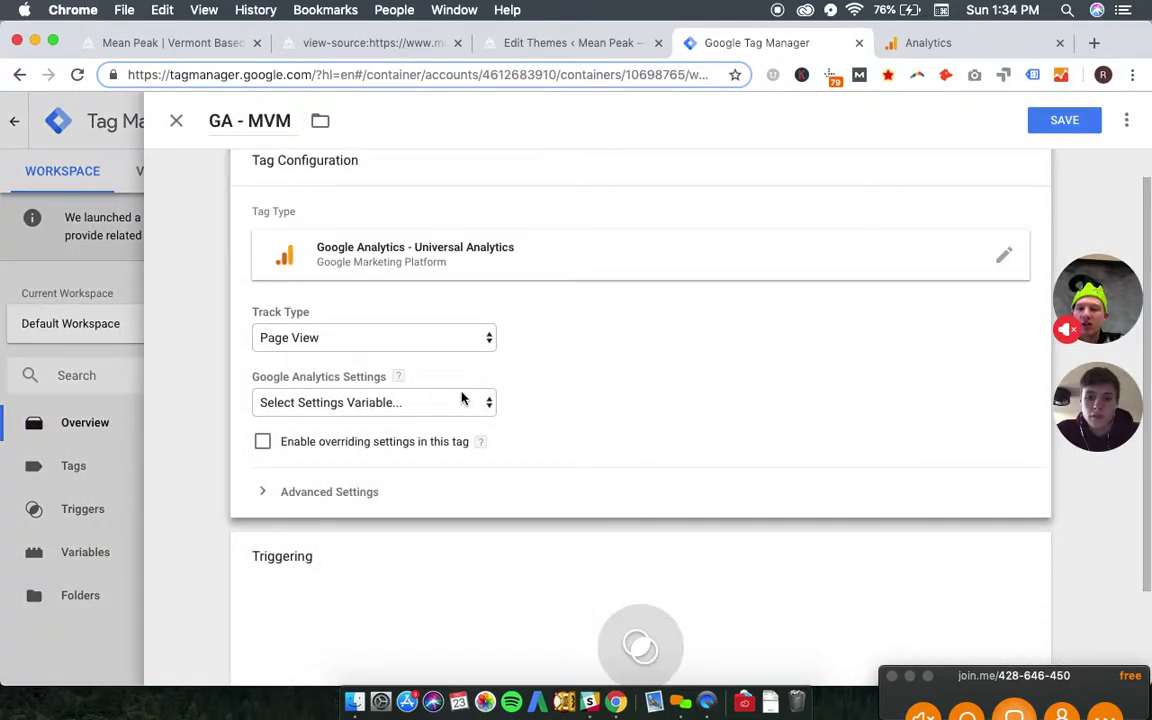
scroll(620, 352, down, 1)
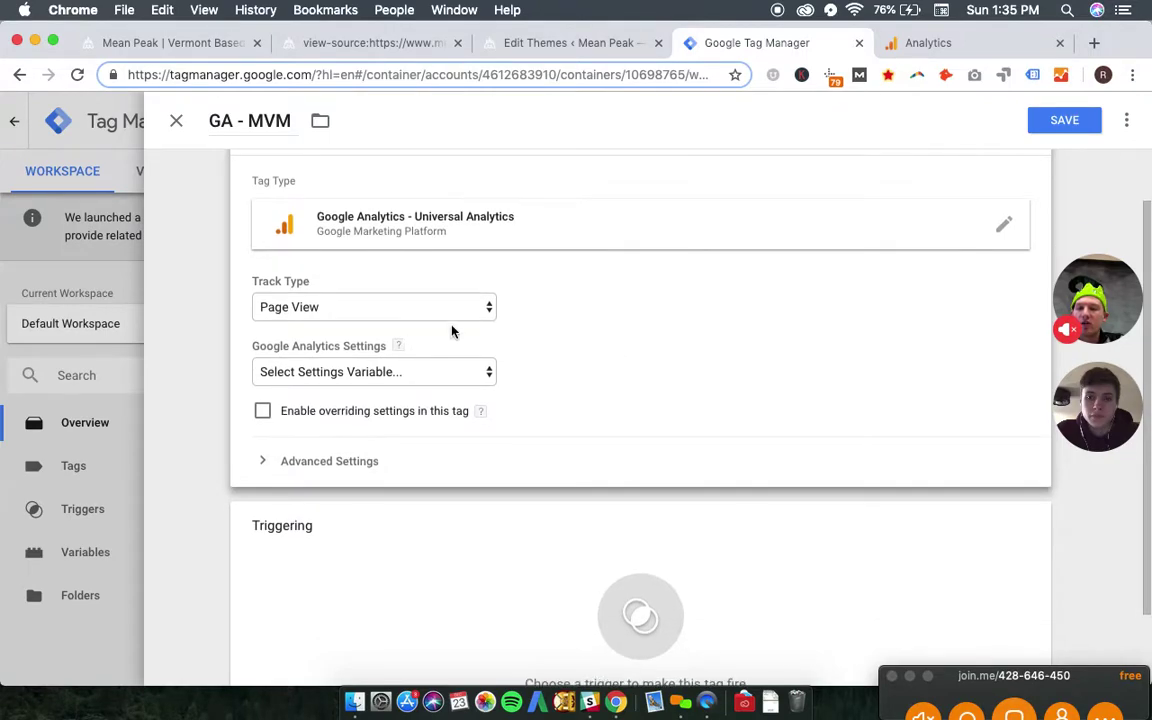
click(430, 379)
click(401, 407)
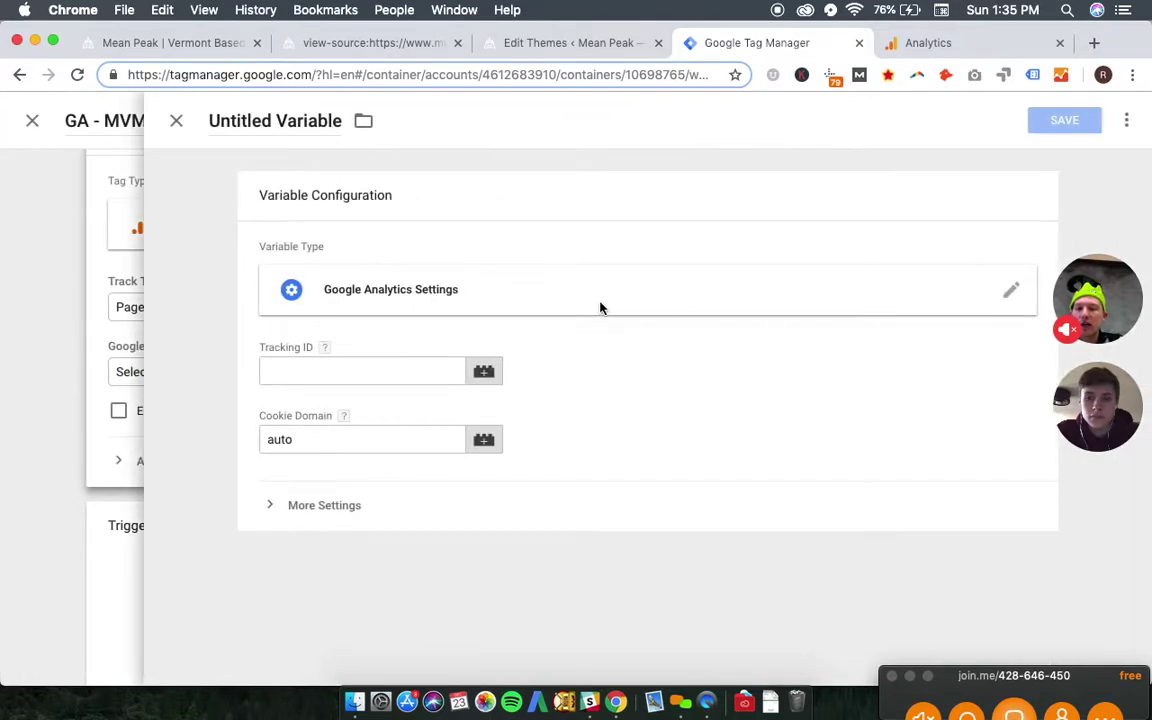
click(341, 369)
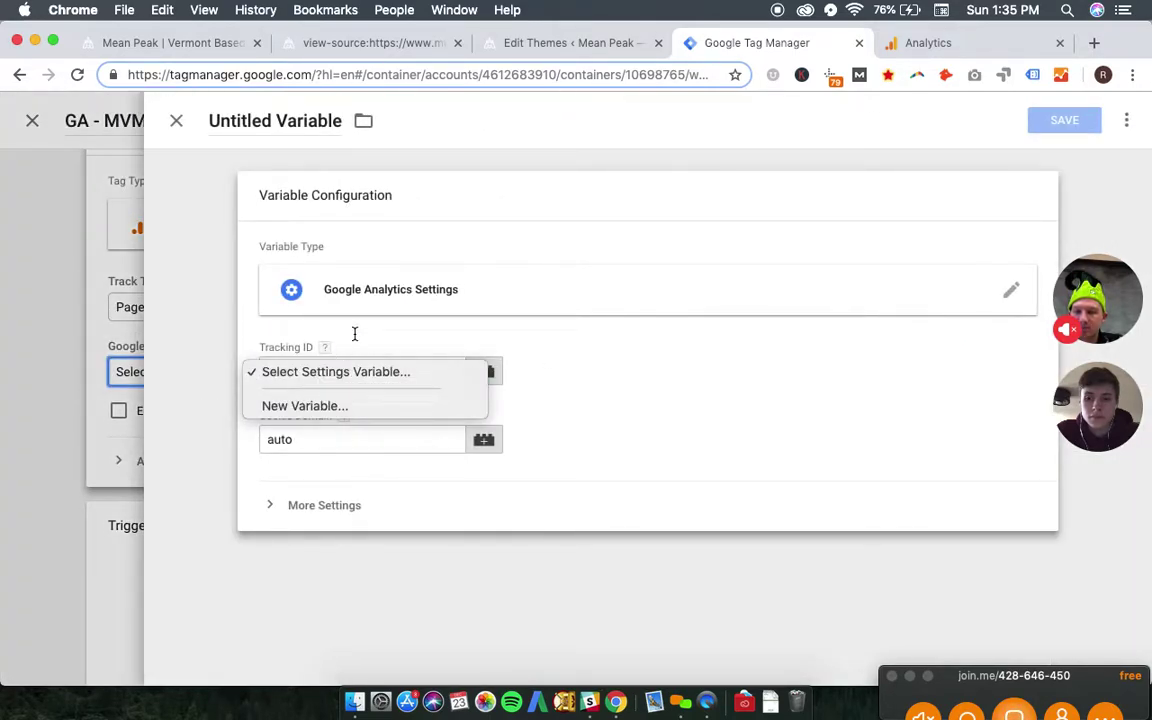
click(344, 371)
key(super+v)
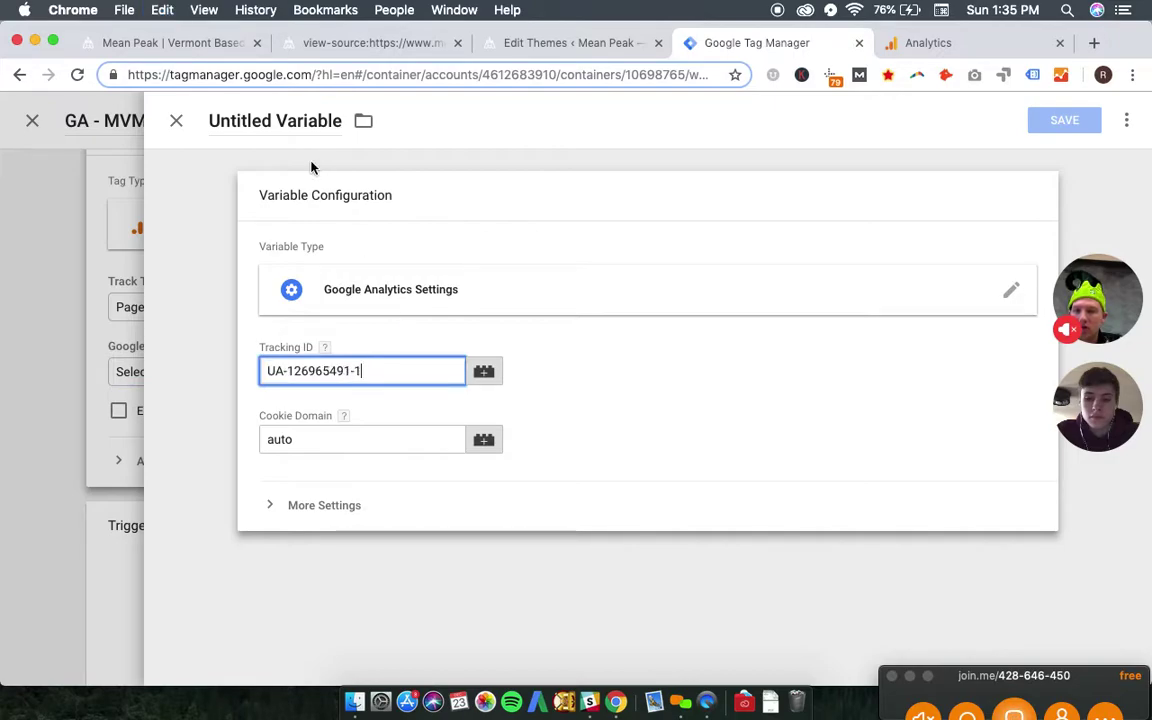
Step: Name the settings variable with the copied tracking ID, check its additional settings, and save it
double_click(303, 123)
key(super+a)
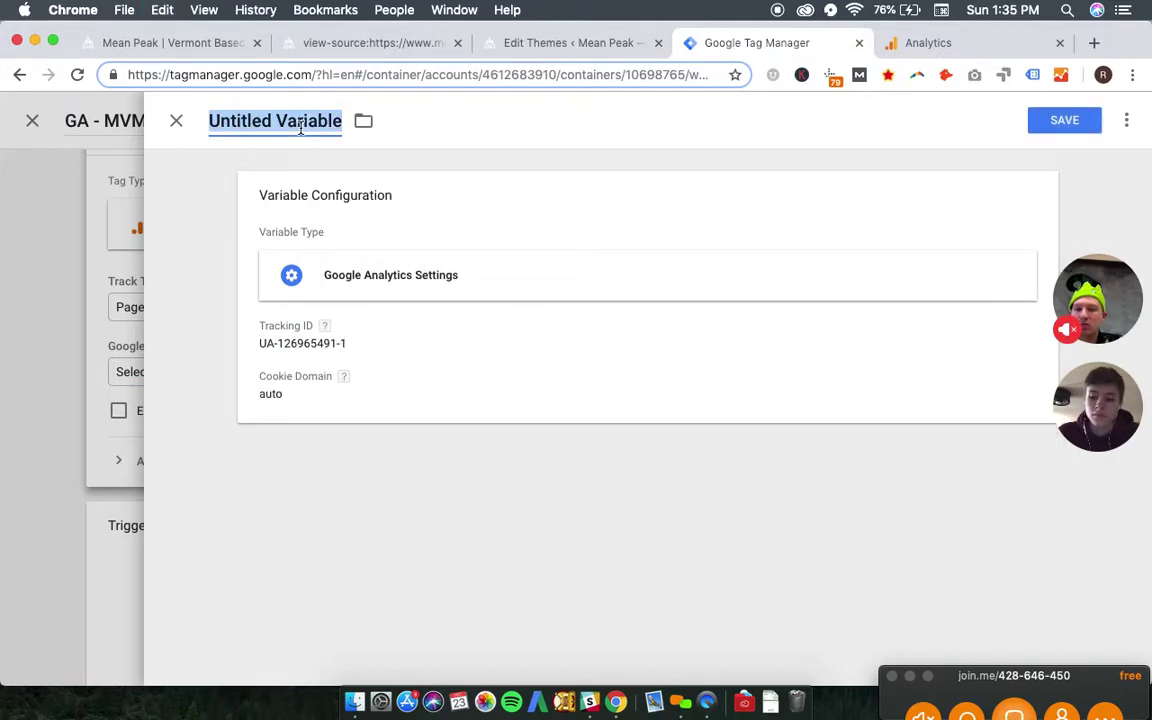
key(super+v)
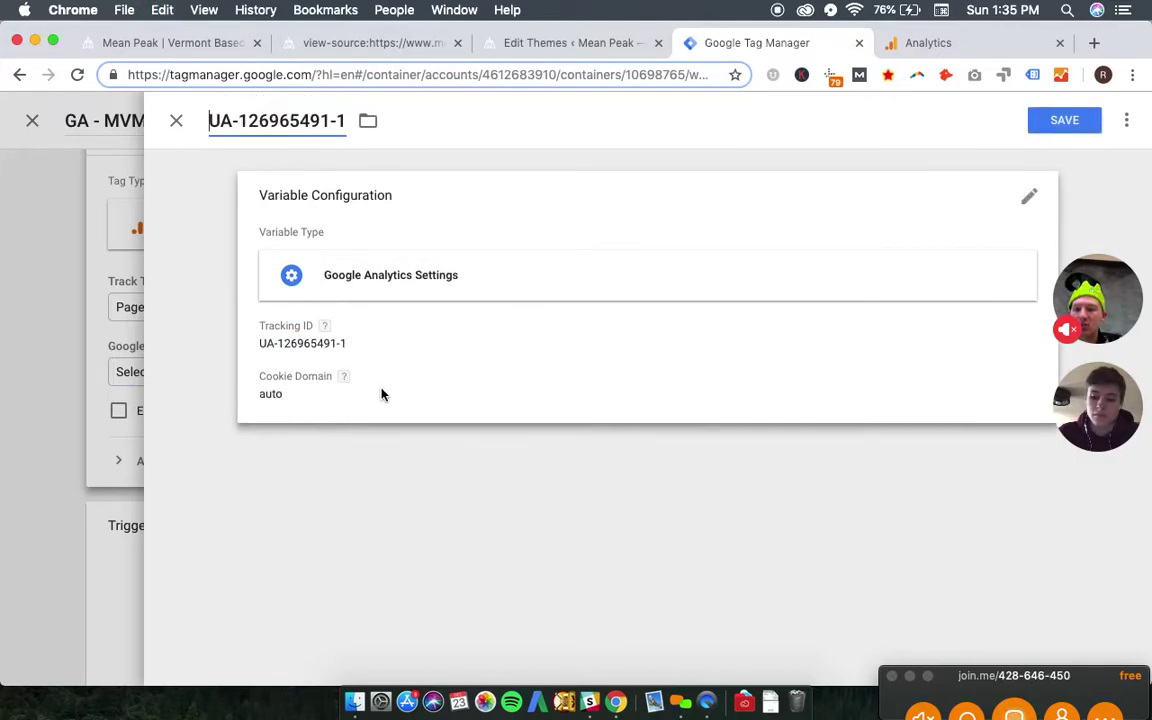
click(499, 352)
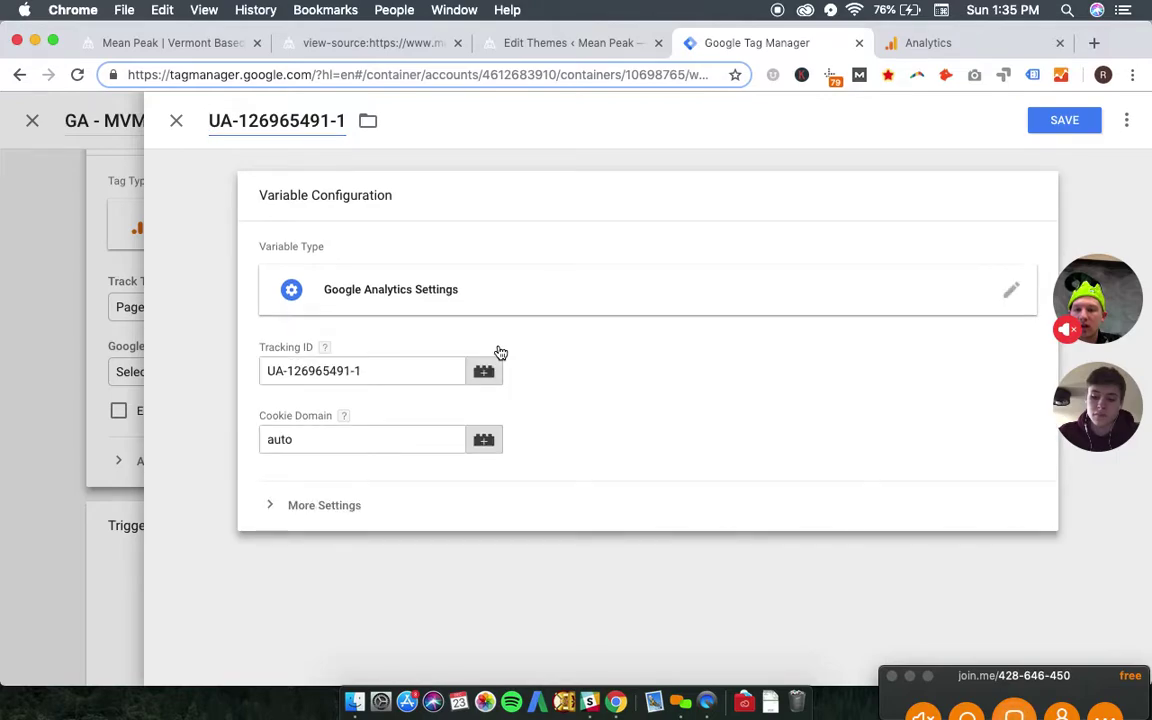
click(322, 506)
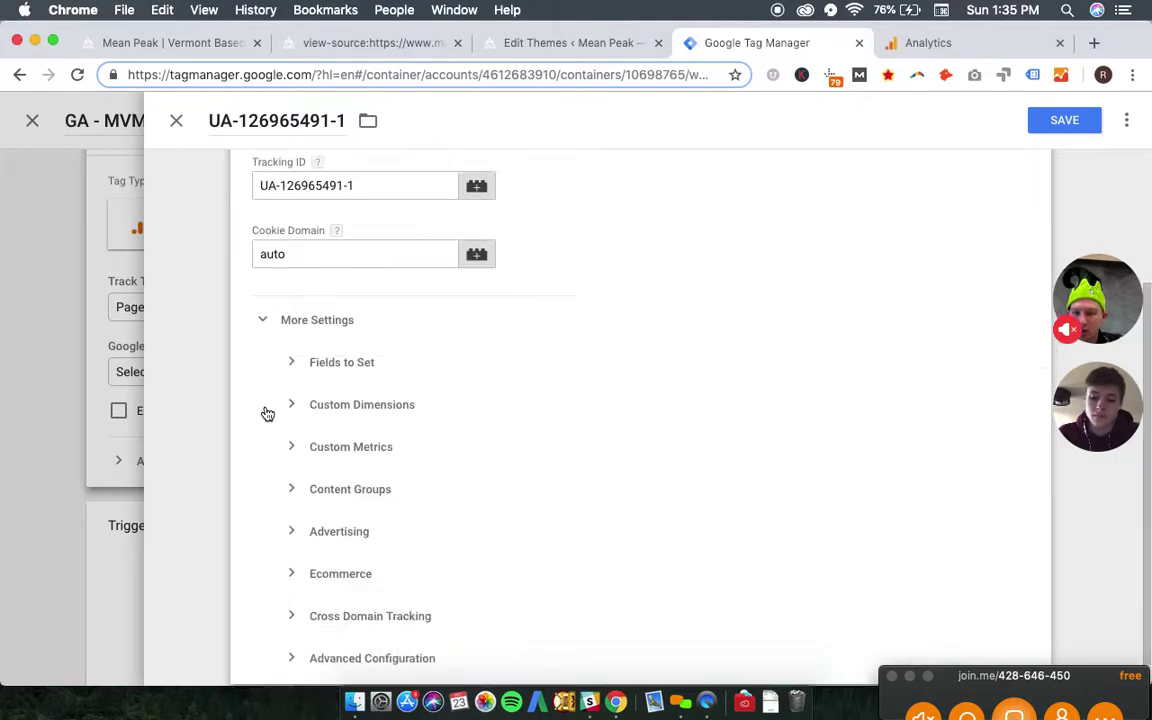
scroll(500, 527, up, 5)
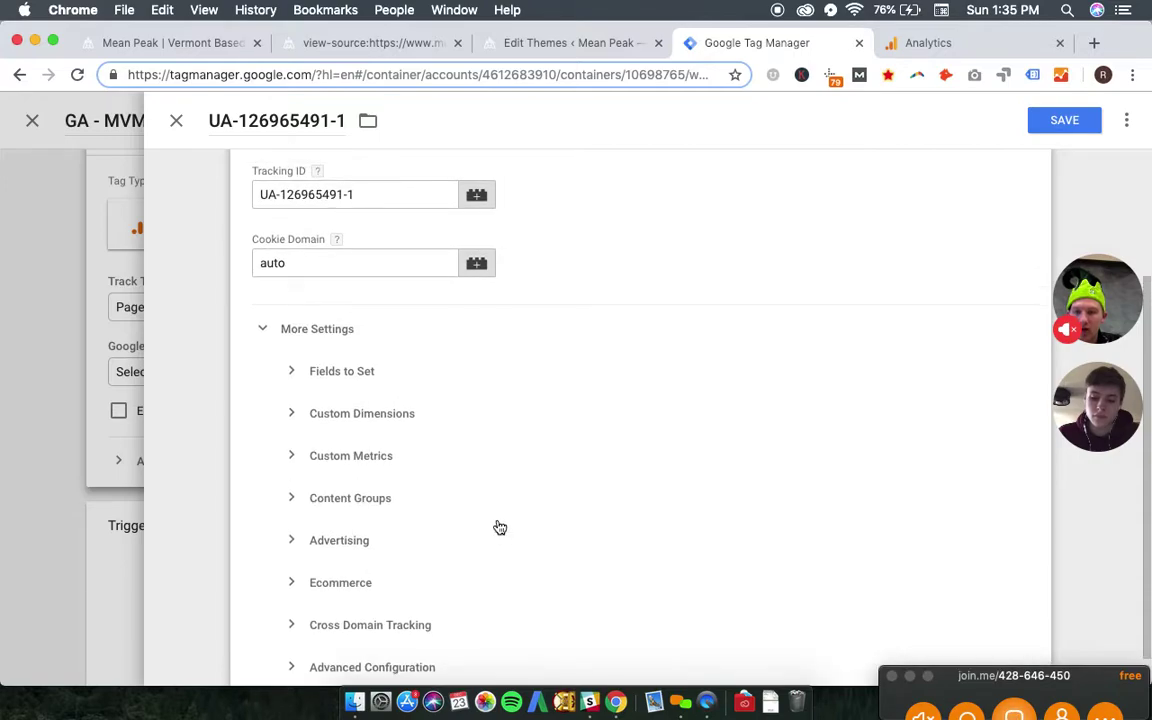
click(1063, 121)
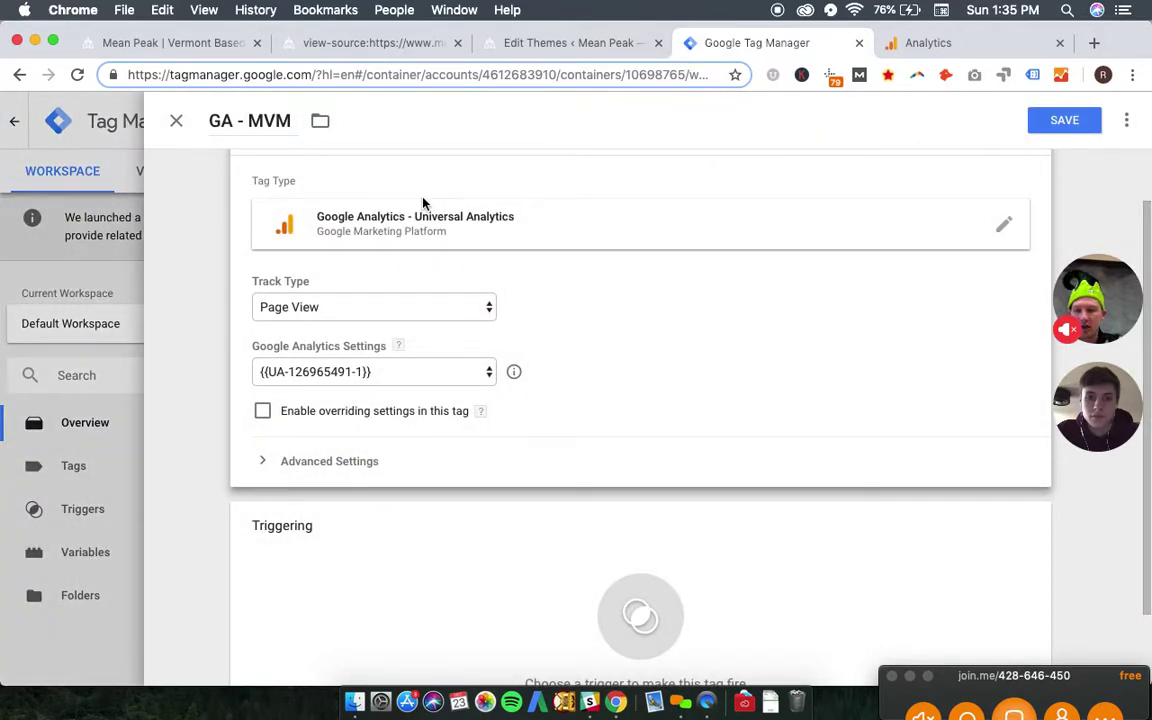
Step: Set the tag's firing trigger to the All Pages page view trigger
scroll(470, 310, down, 2)
click(650, 571)
click(650, 574)
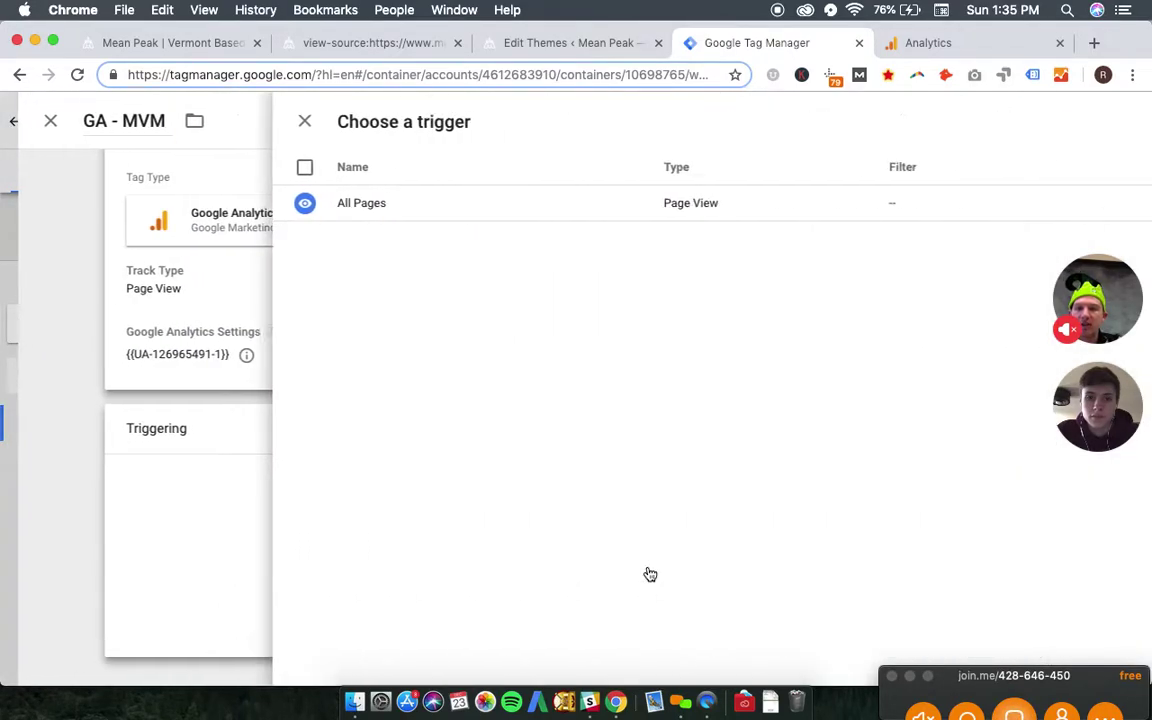
click(257, 211)
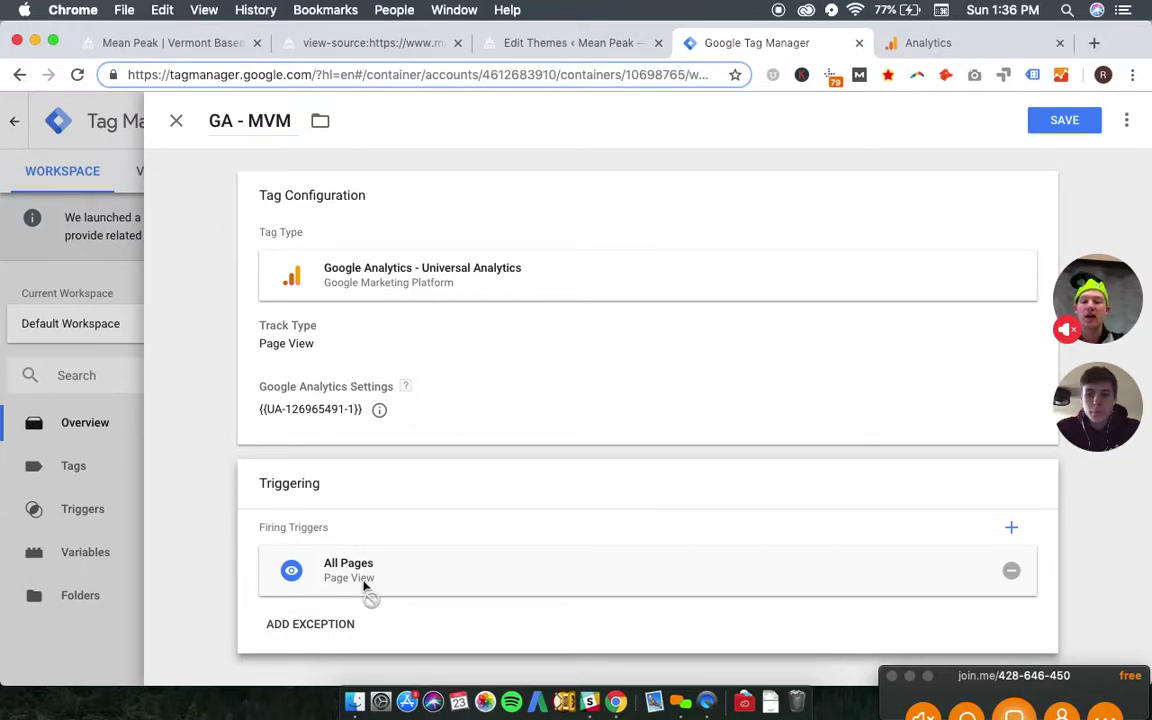
click(318, 632)
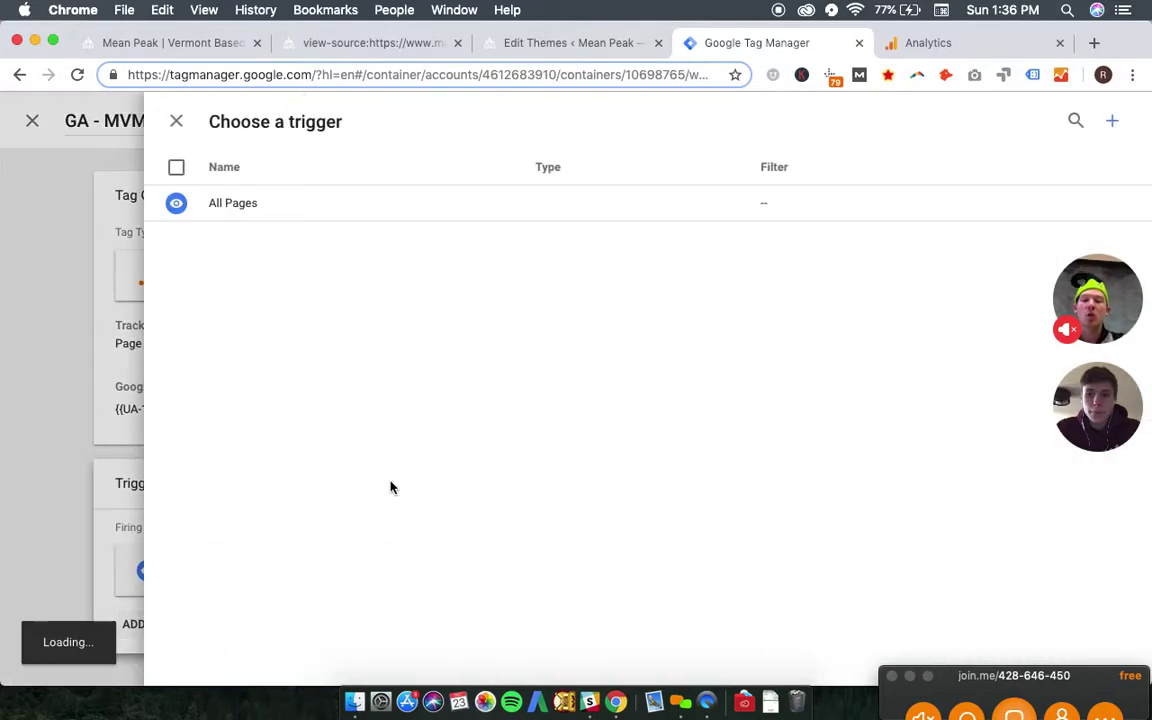
click(178, 122)
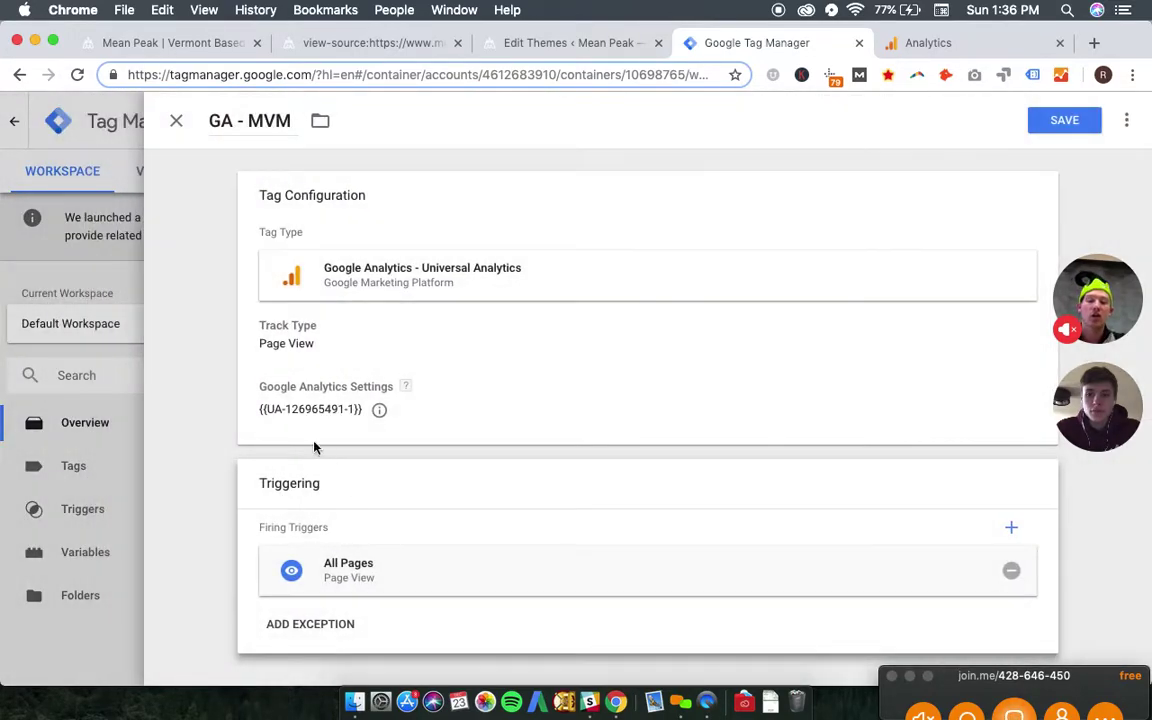
click(204, 392)
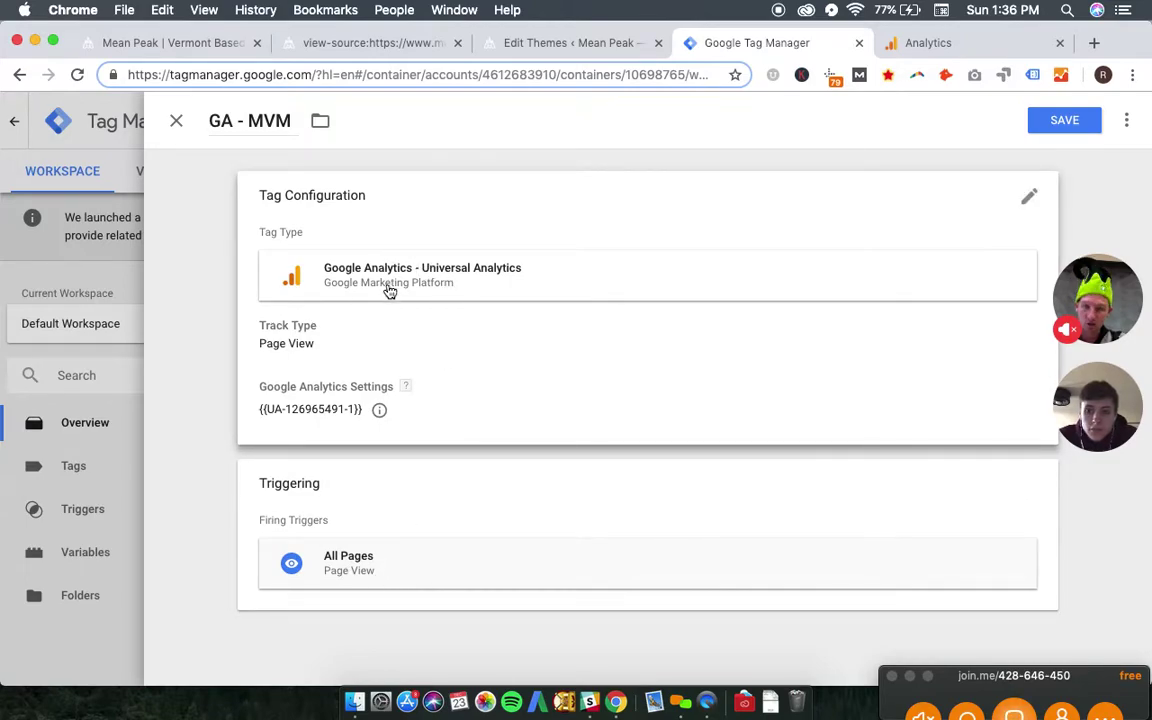
Step: Save the tag and publish the workspace changes to the Live environment as a version named "GA Install"
click(1062, 121)
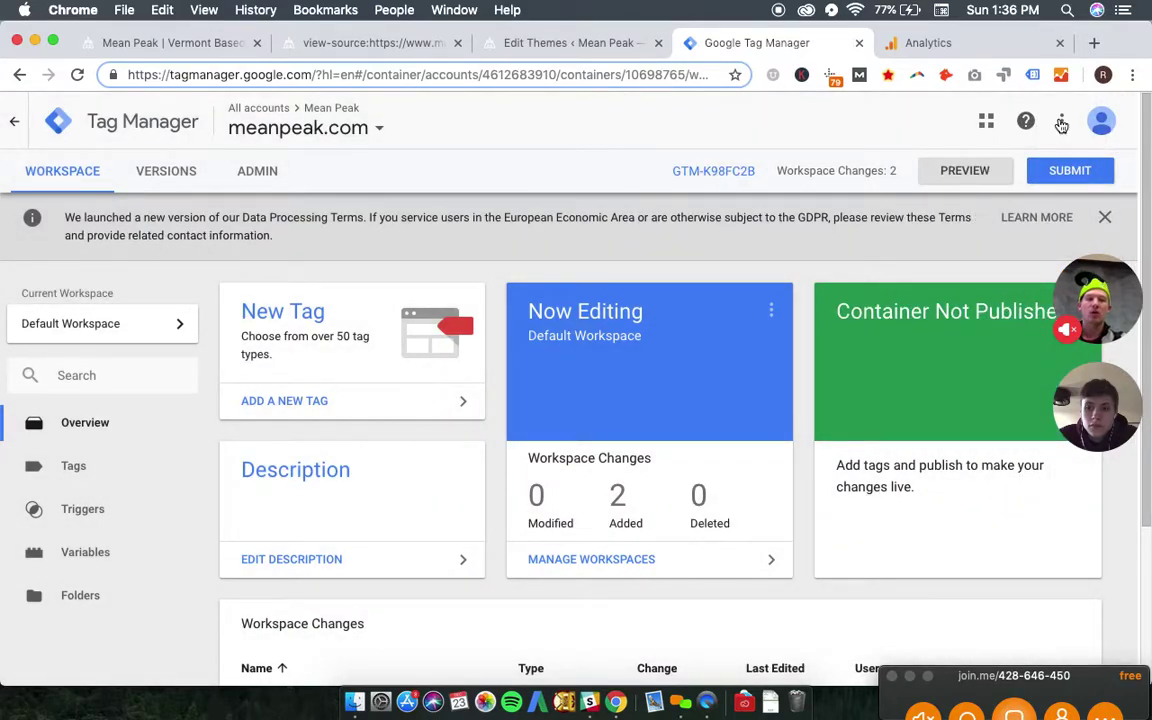
click(1070, 172)
click(348, 323)
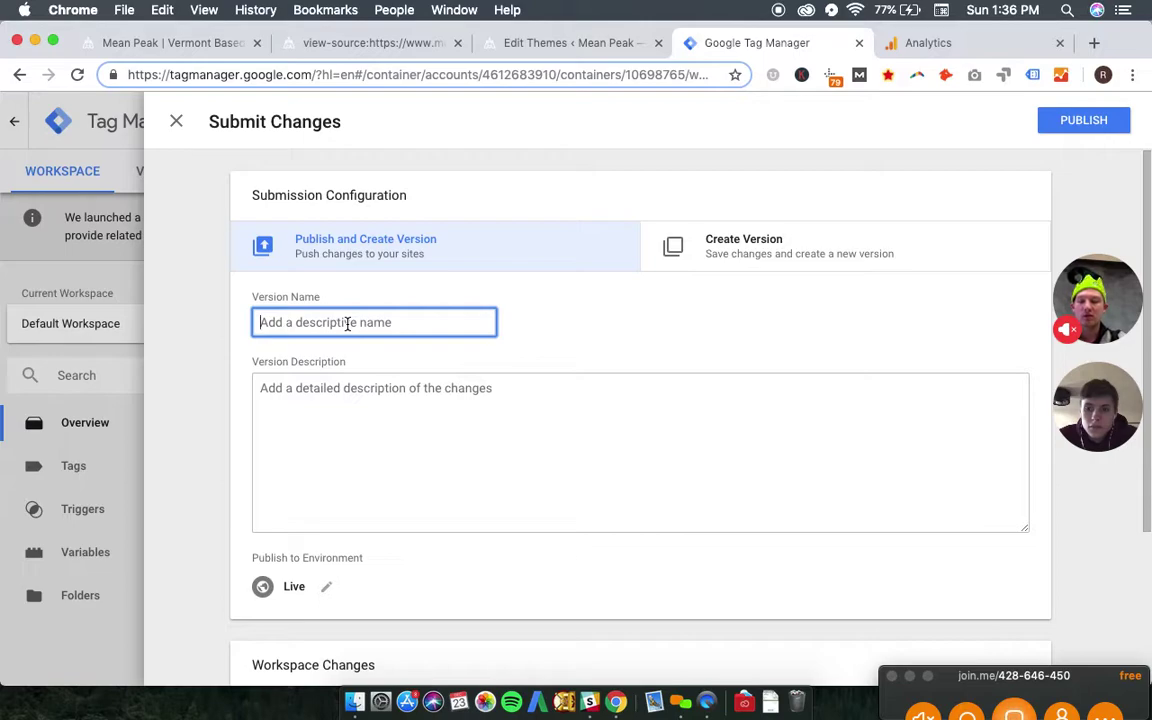
text(GA Install)
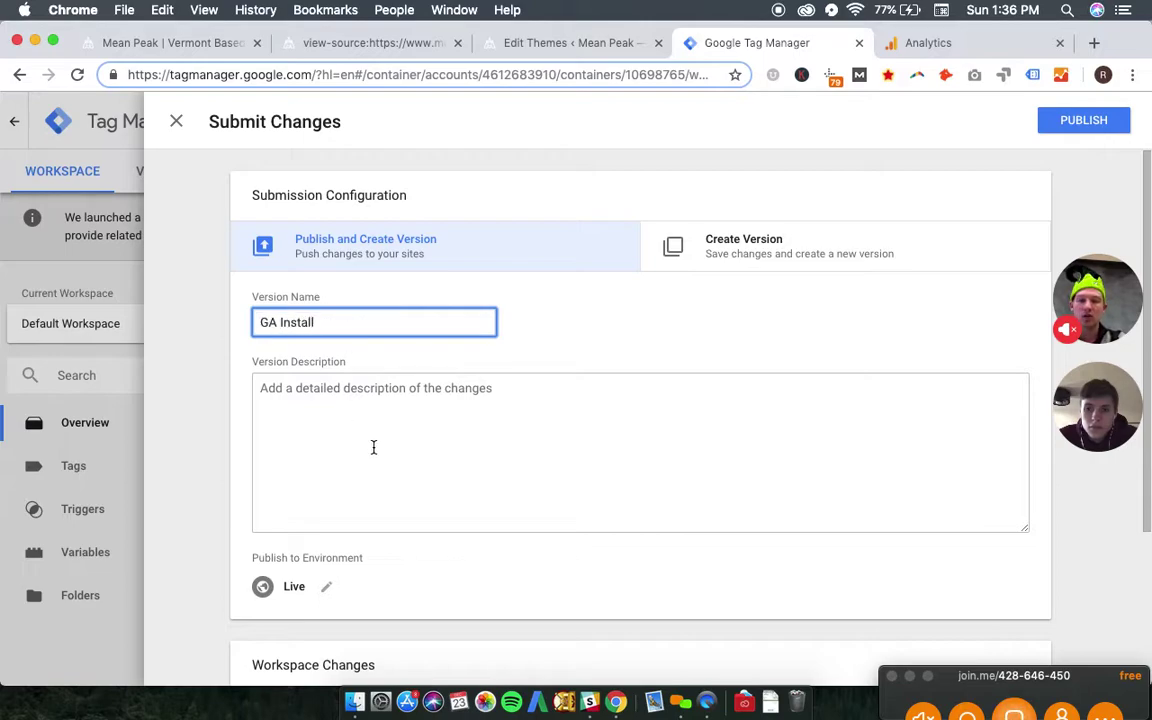
click(1077, 131)
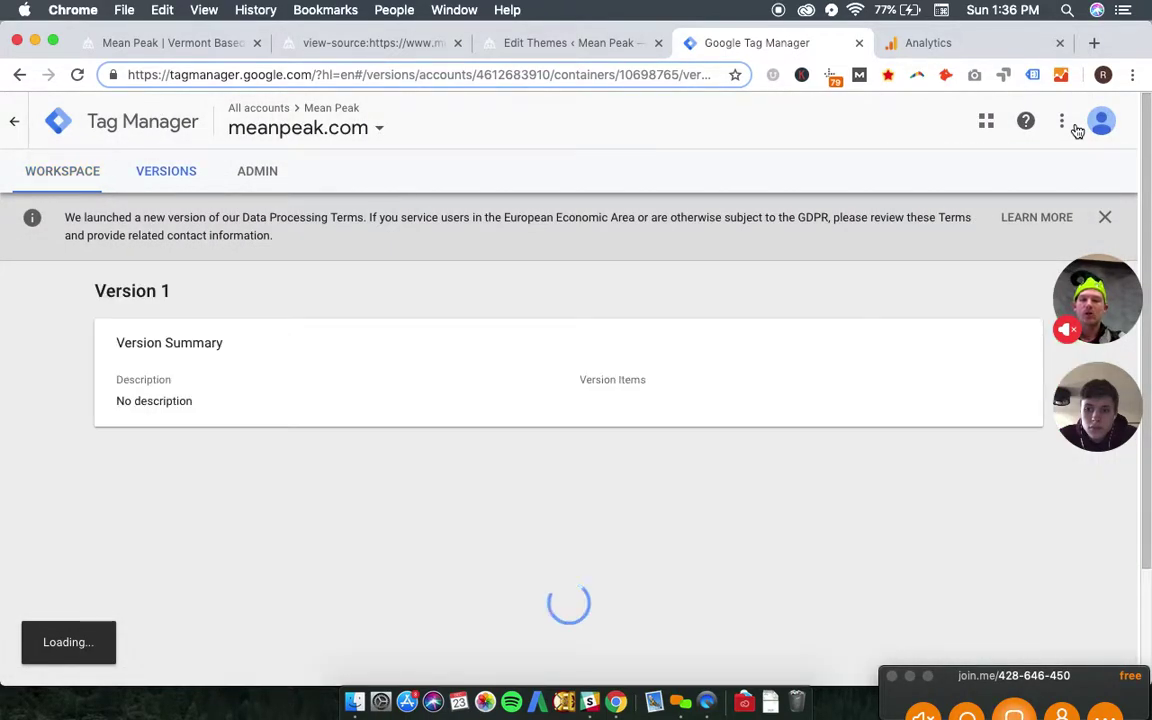
Step: Close the page source view of meanpeak.com and return to Google Tag Manager
click(336, 44)
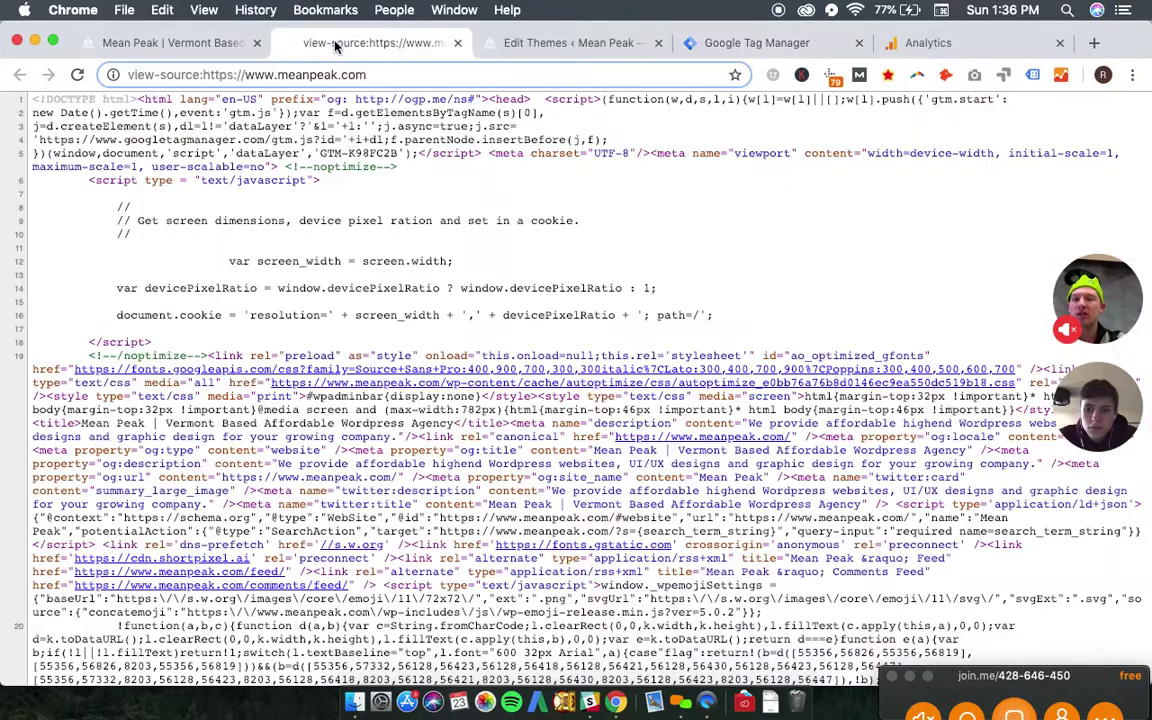
click(458, 44)
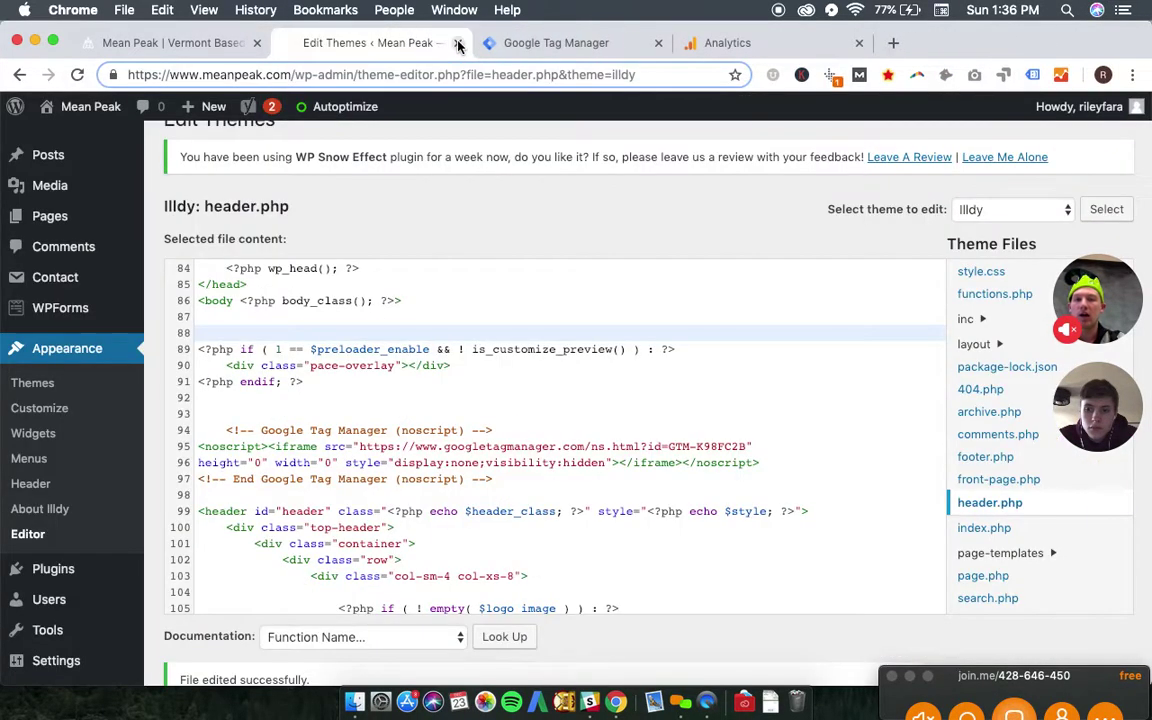
click(501, 46)
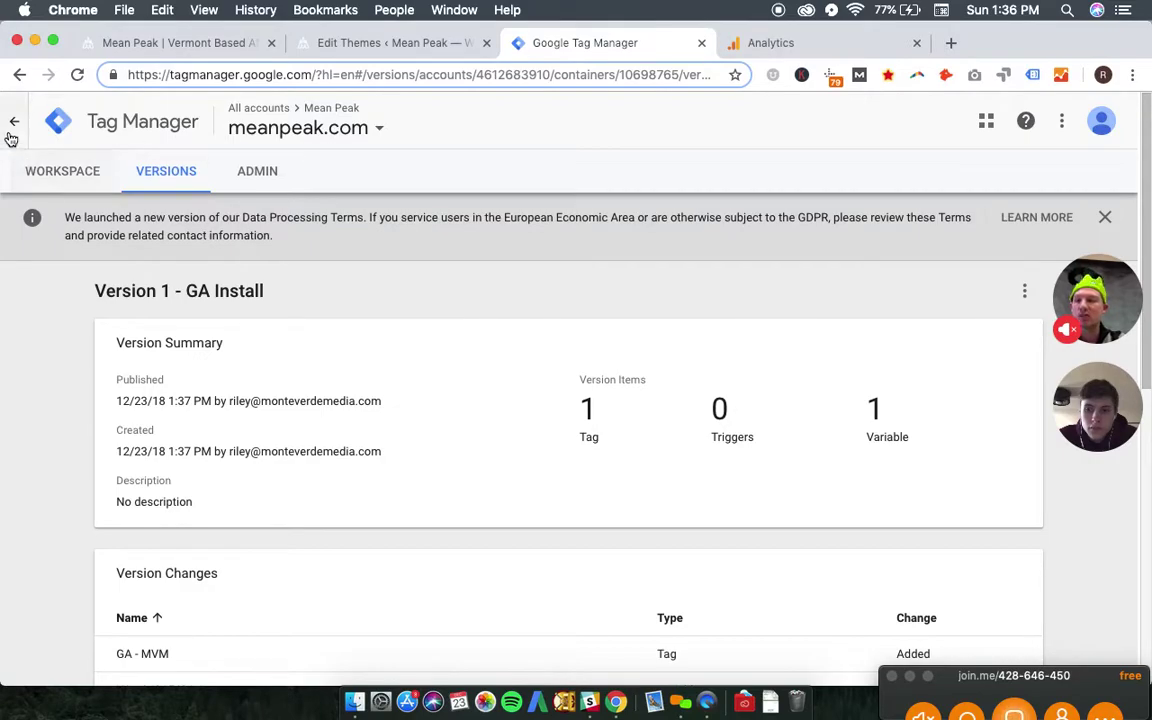
Step: Reopen the meanpeak.com container from the accounts list and start preview mode for its workspace
click(8, 134)
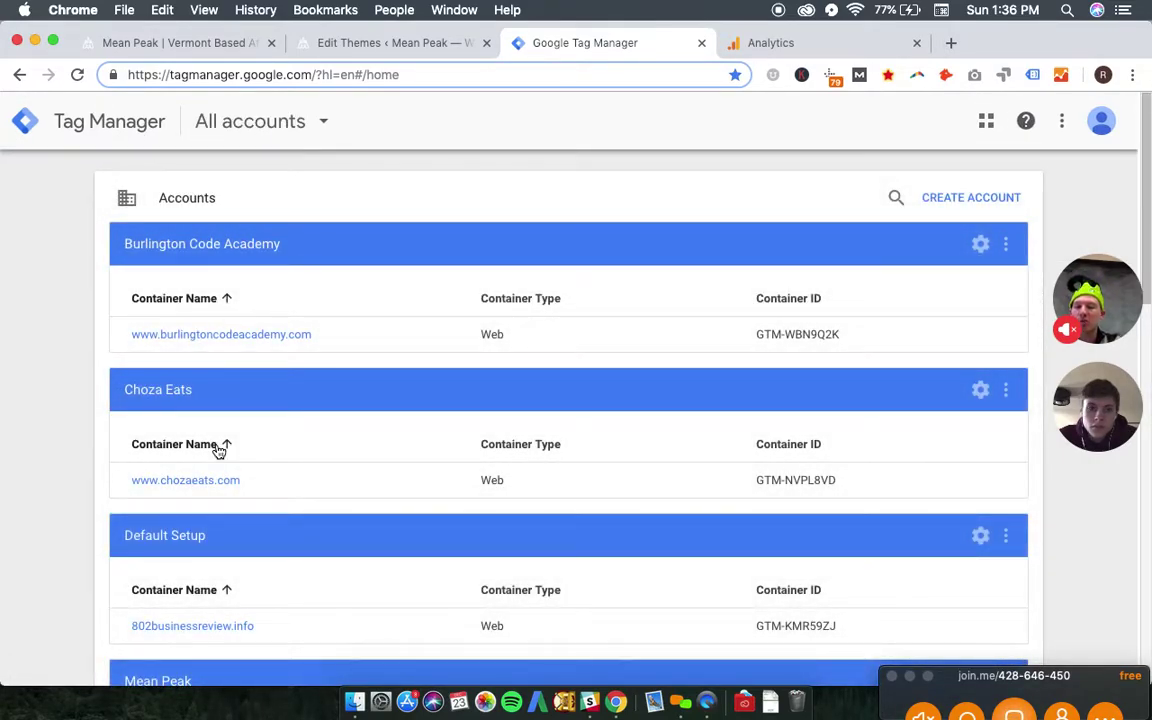
scroll(218, 450, down, 4)
click(164, 598)
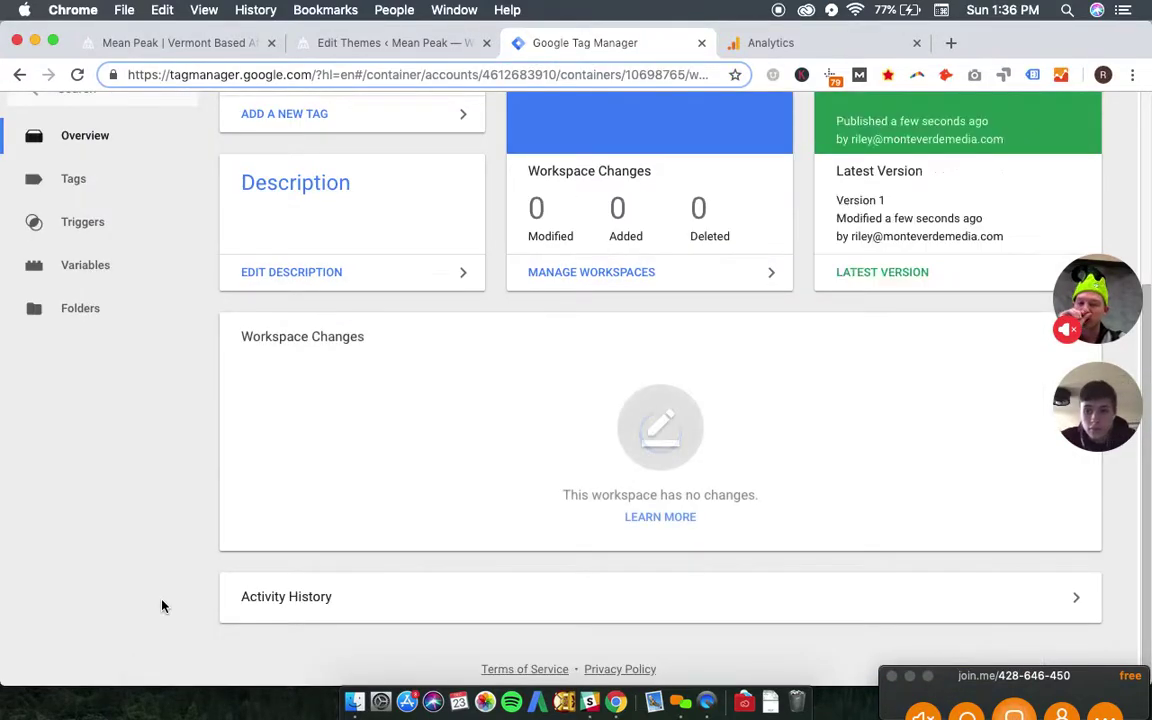
scroll(801, 279, up, 5)
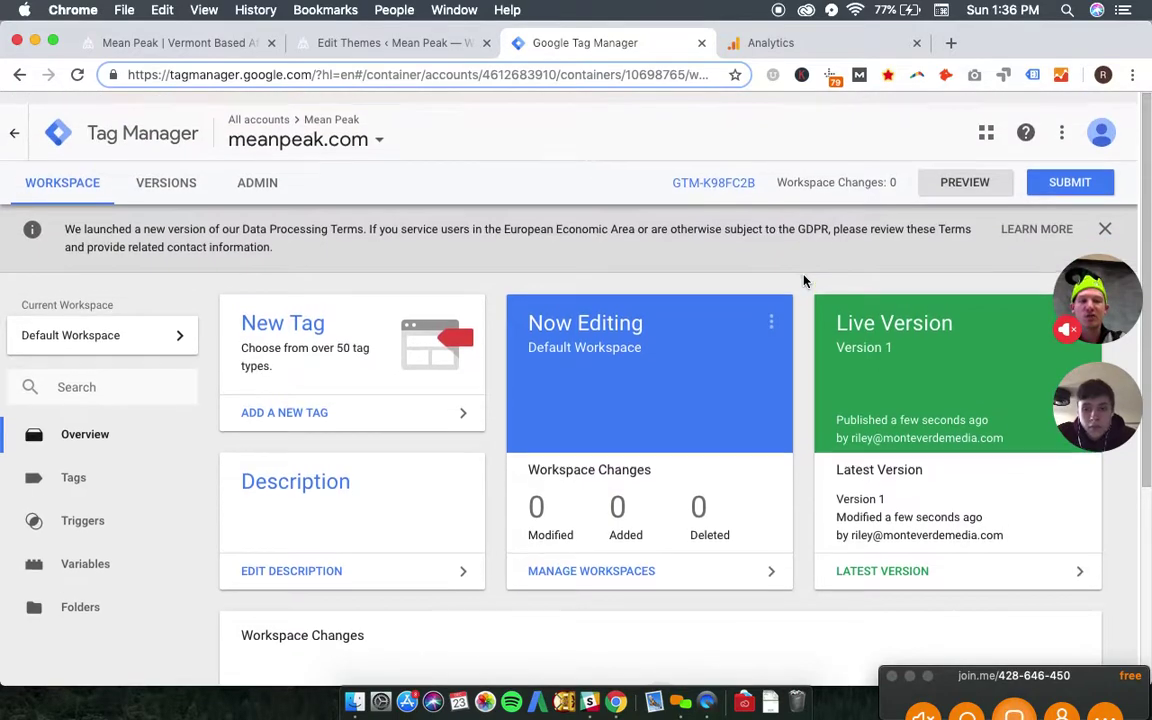
click(972, 175)
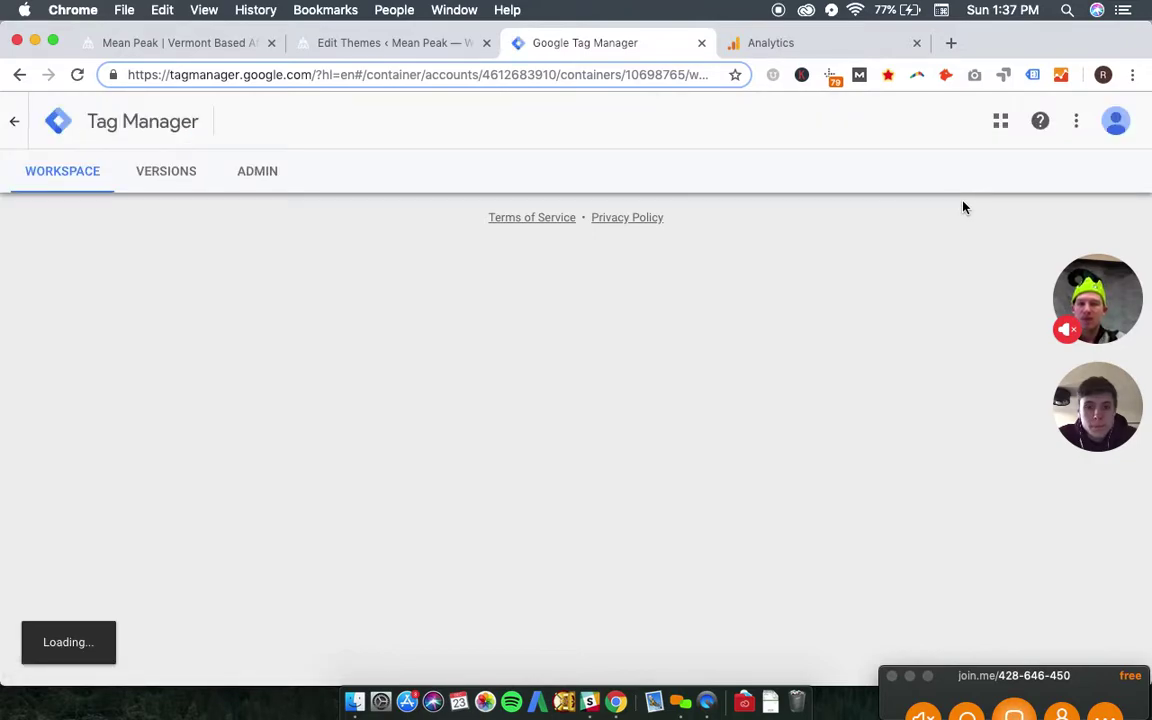
Step: Load meanpeak.com in a new tab beside Tag Manager and enlarge the debug pane to examine which tags fired
key(super+t)
text(mean)
key(Return)
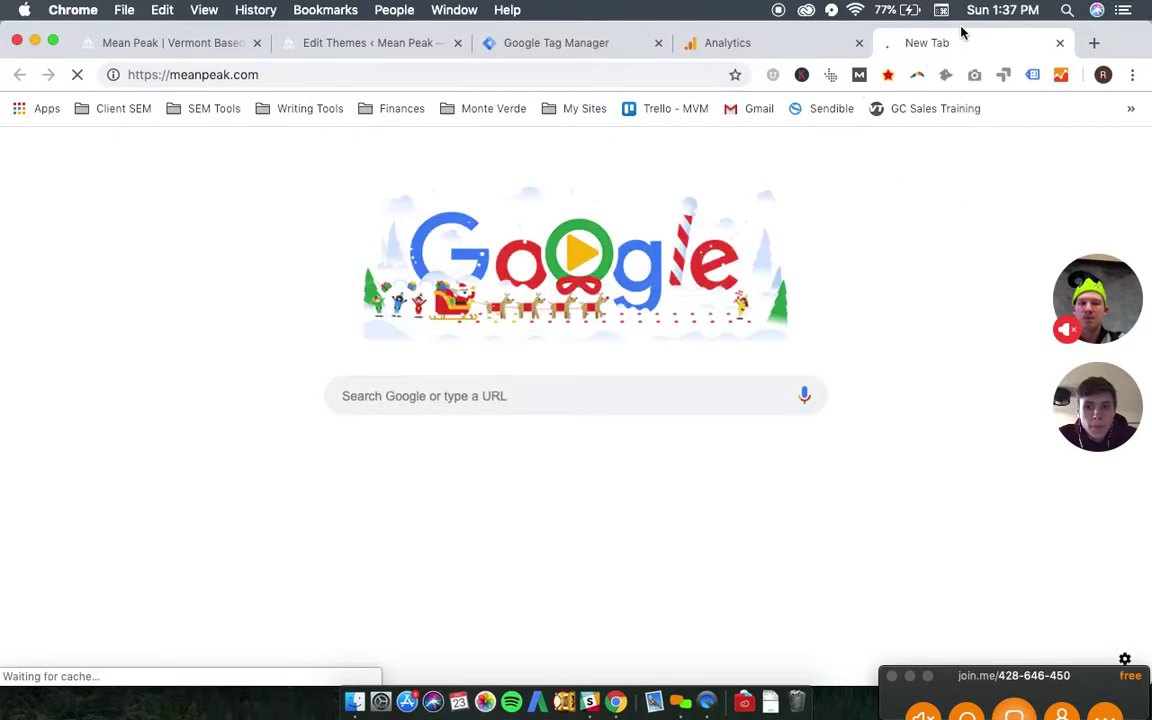
drag(949, 57, 773, 47)
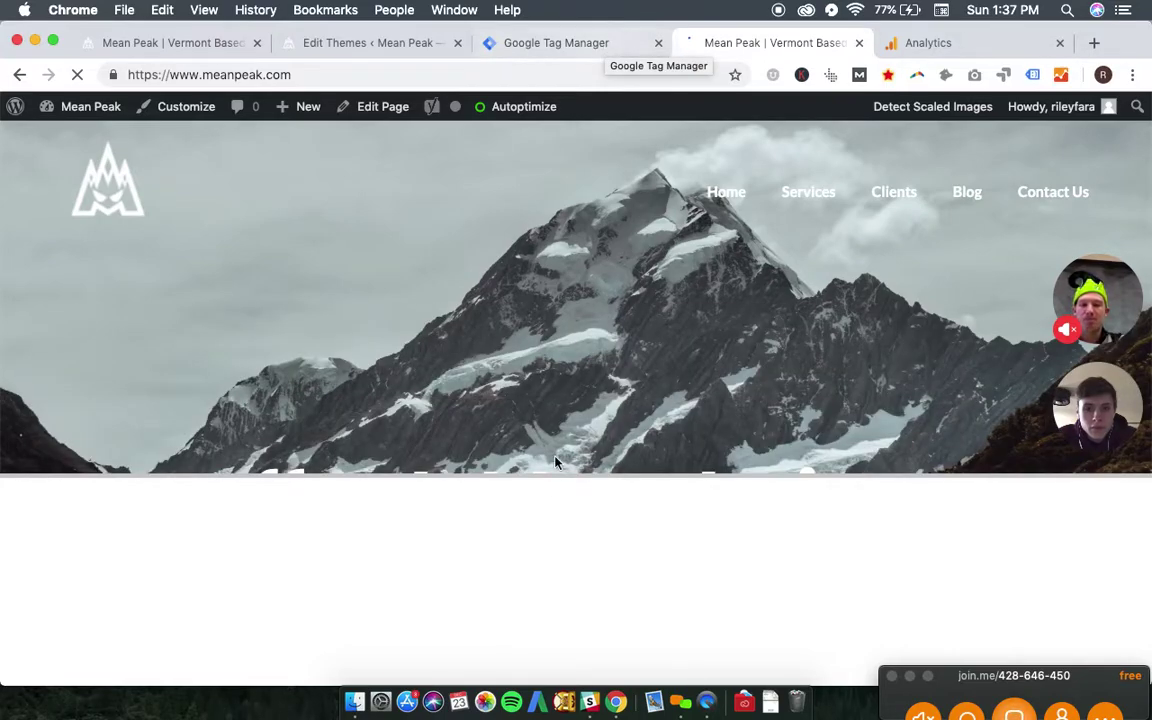
drag(585, 475, 573, 331)
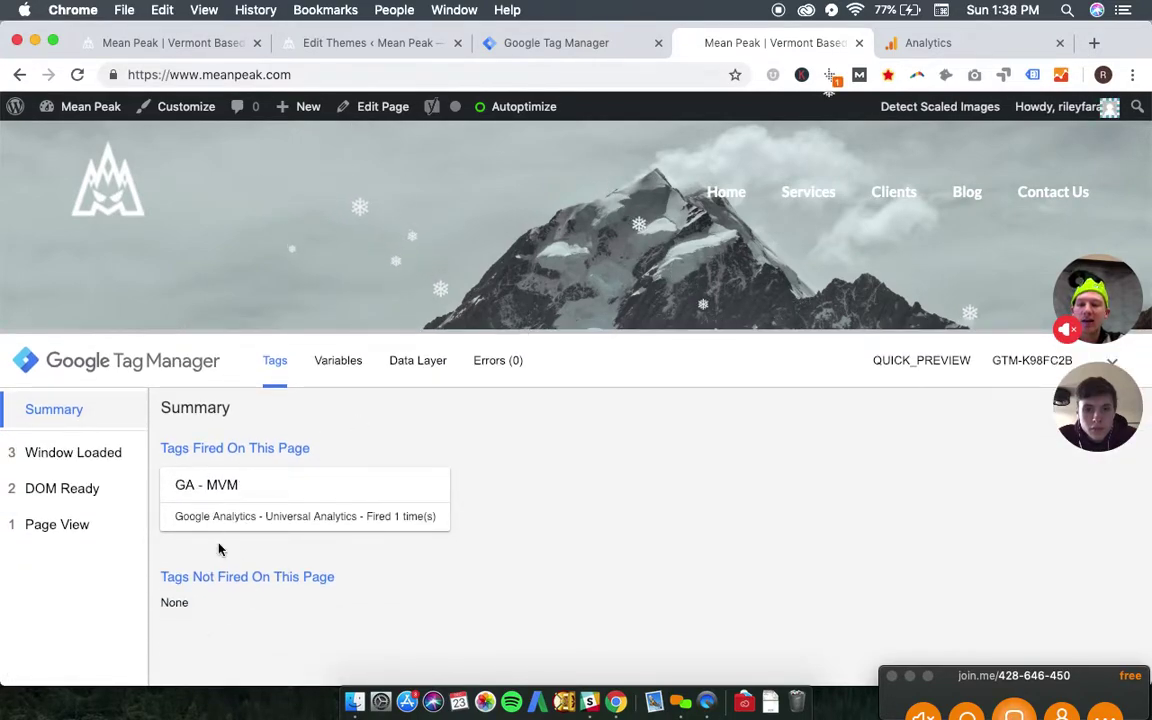
Step: Visit the site's Home and Services pages, checking the tags for the Page View and DOM Ready events on Services
click(728, 199)
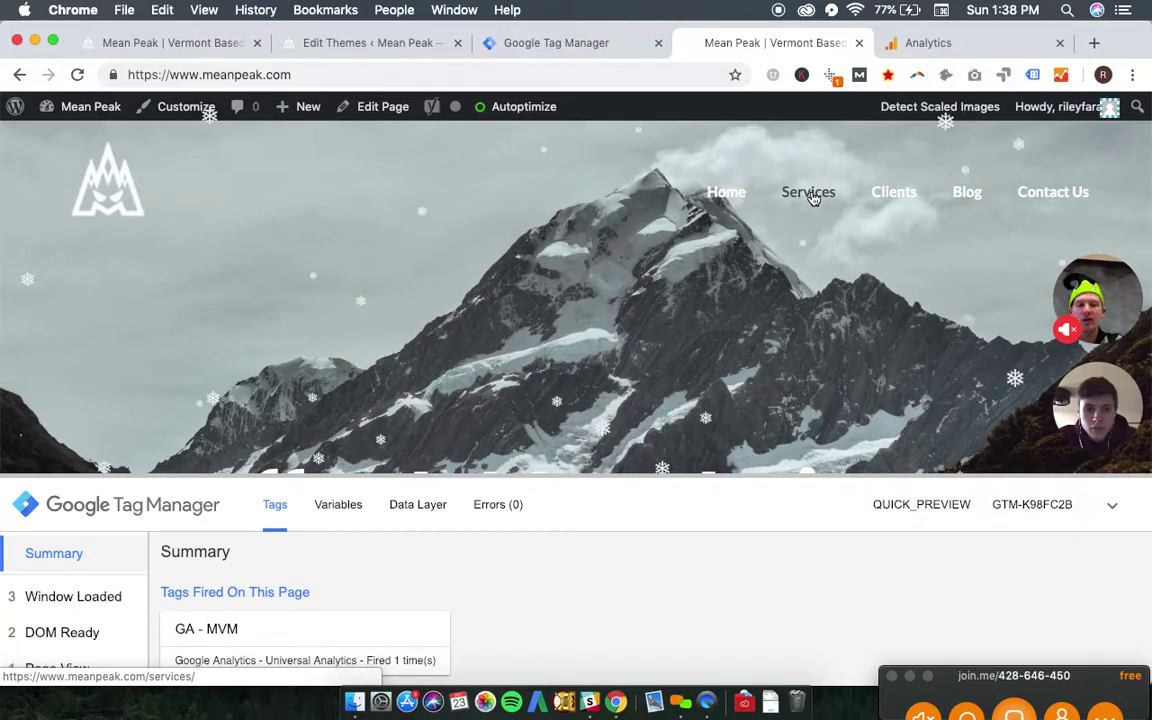
click(810, 200)
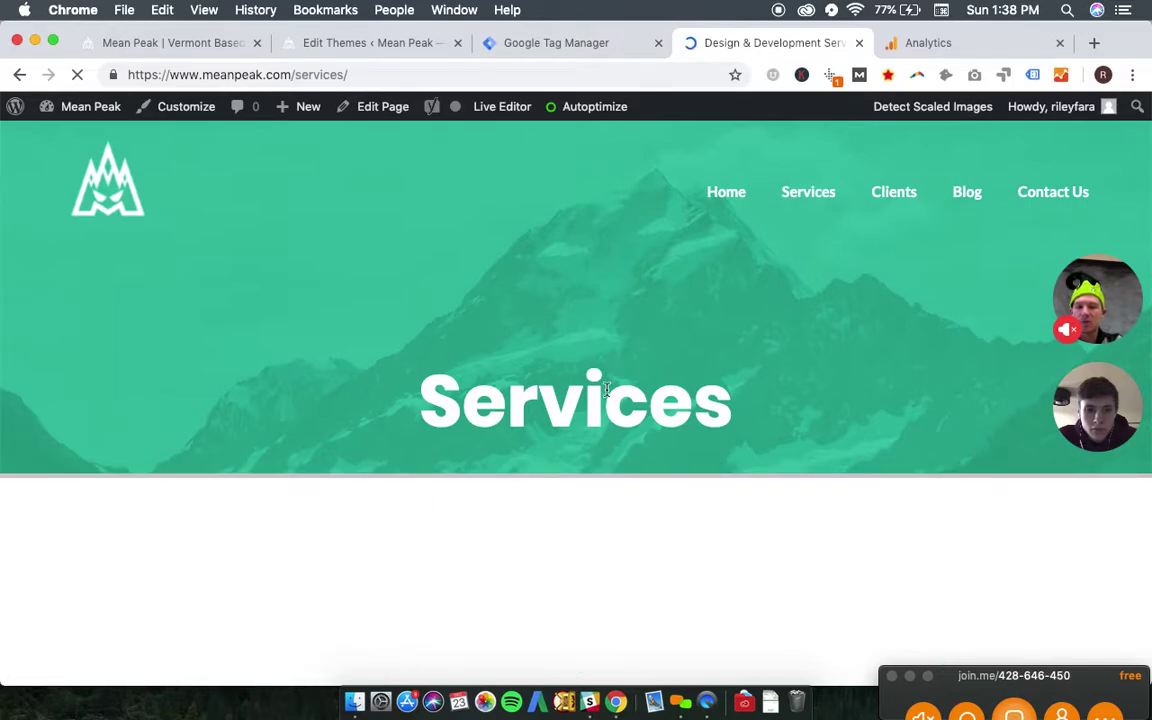
drag(590, 337, 550, 385)
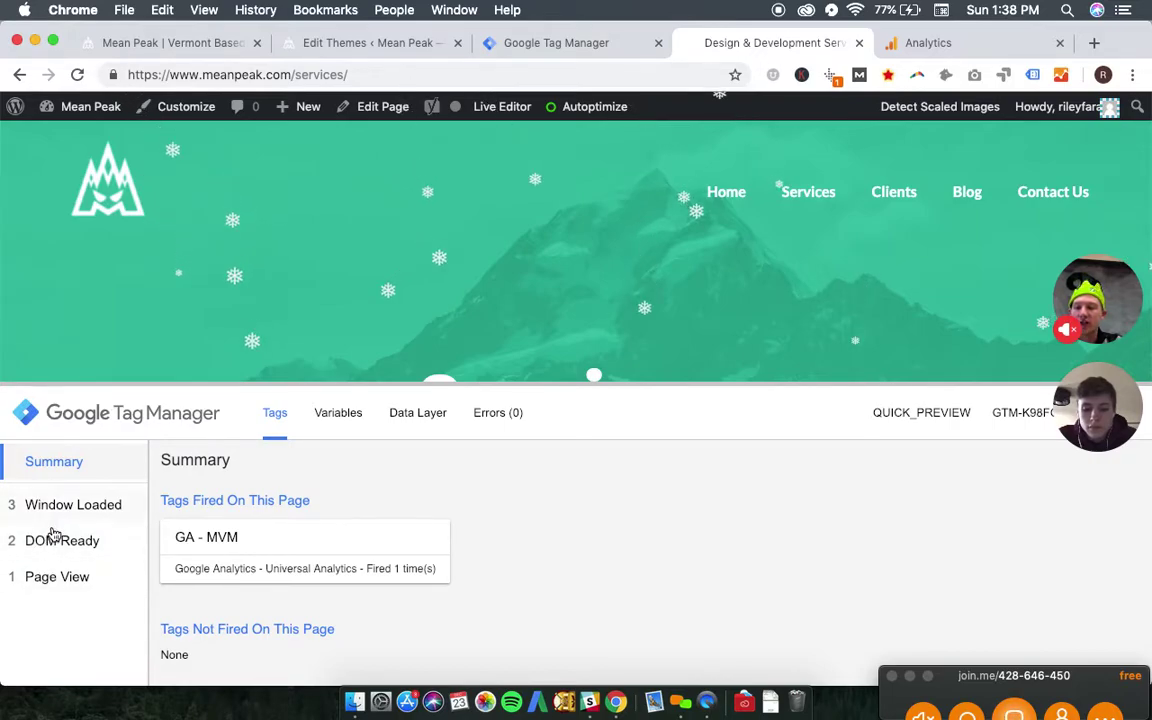
click(103, 579)
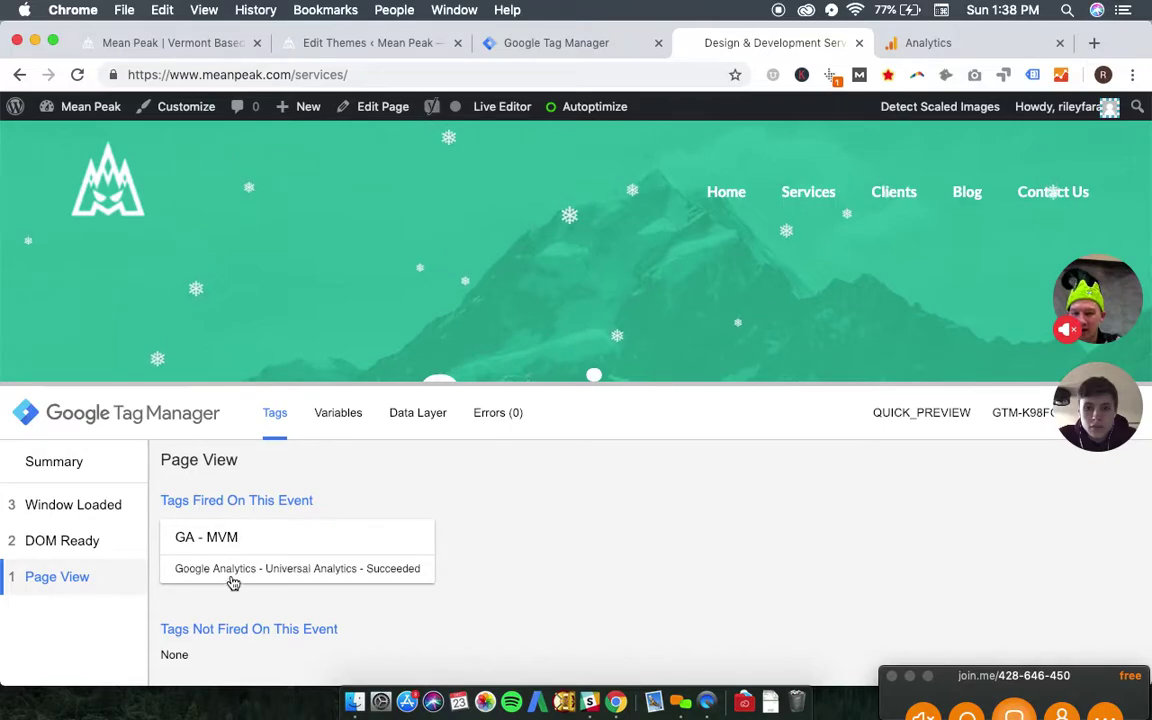
click(90, 545)
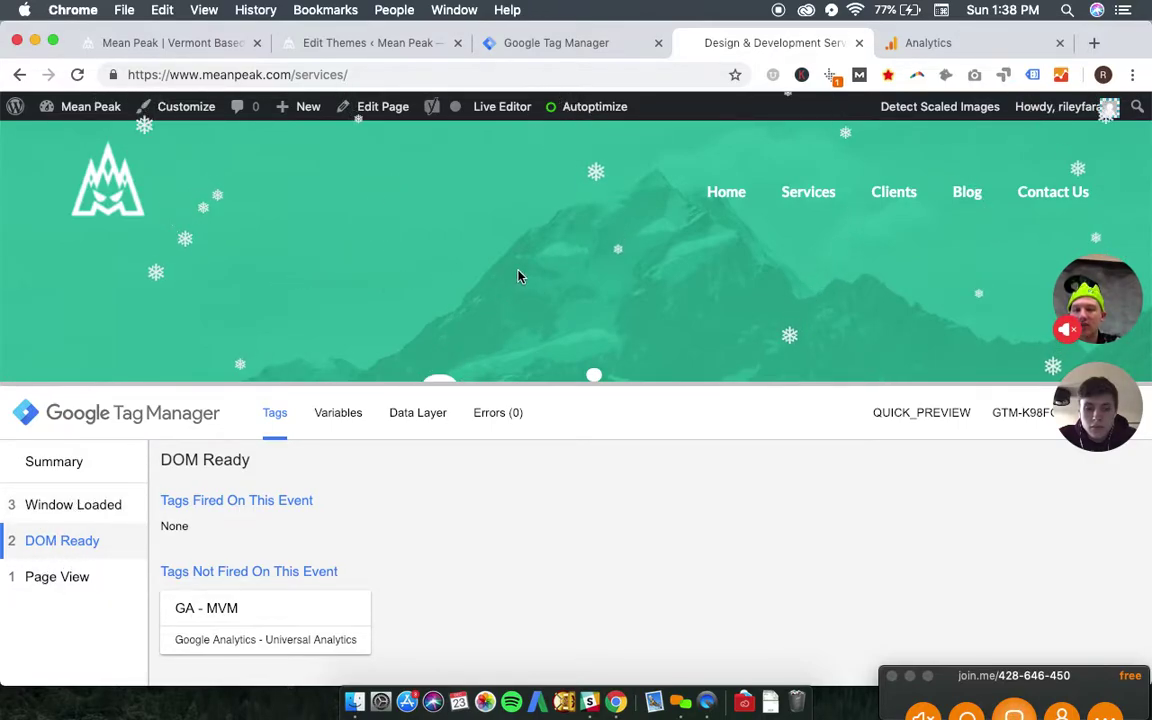
Step: Open the recent post "Metropolis Moving Homepage UI/UX Optimization" and enlarge the debug pane to check its fired tags
scroll(517, 278, down, 5)
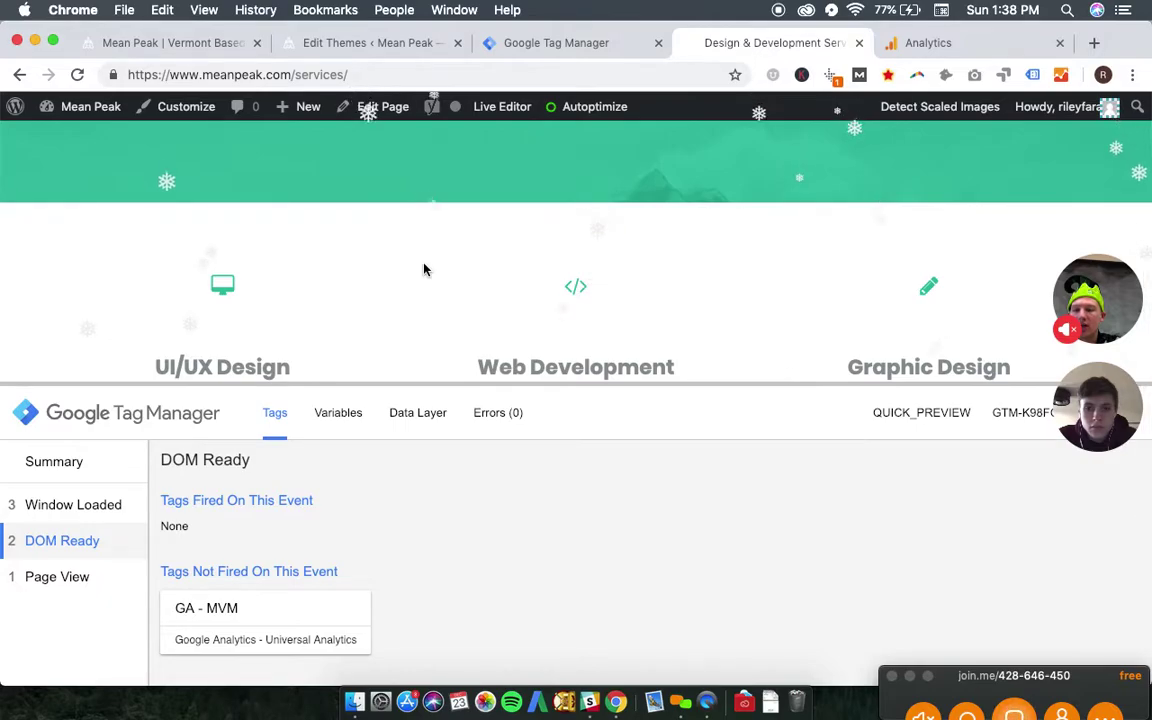
scroll(761, 252, down, 8)
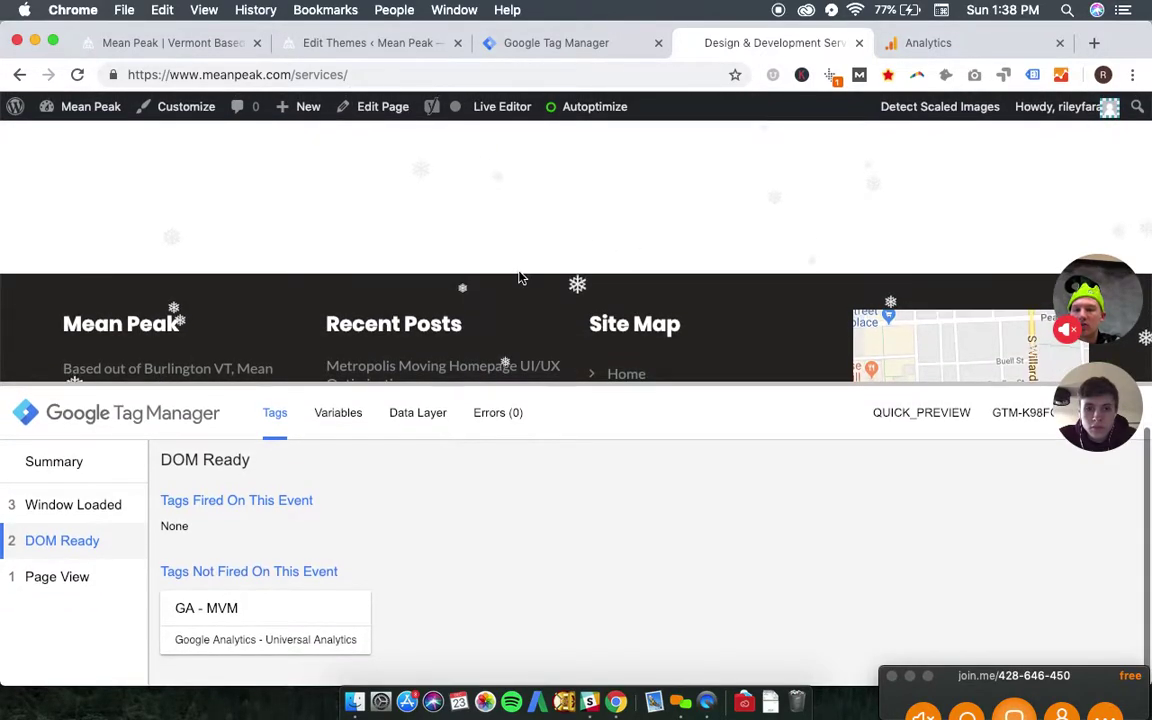
click(430, 370)
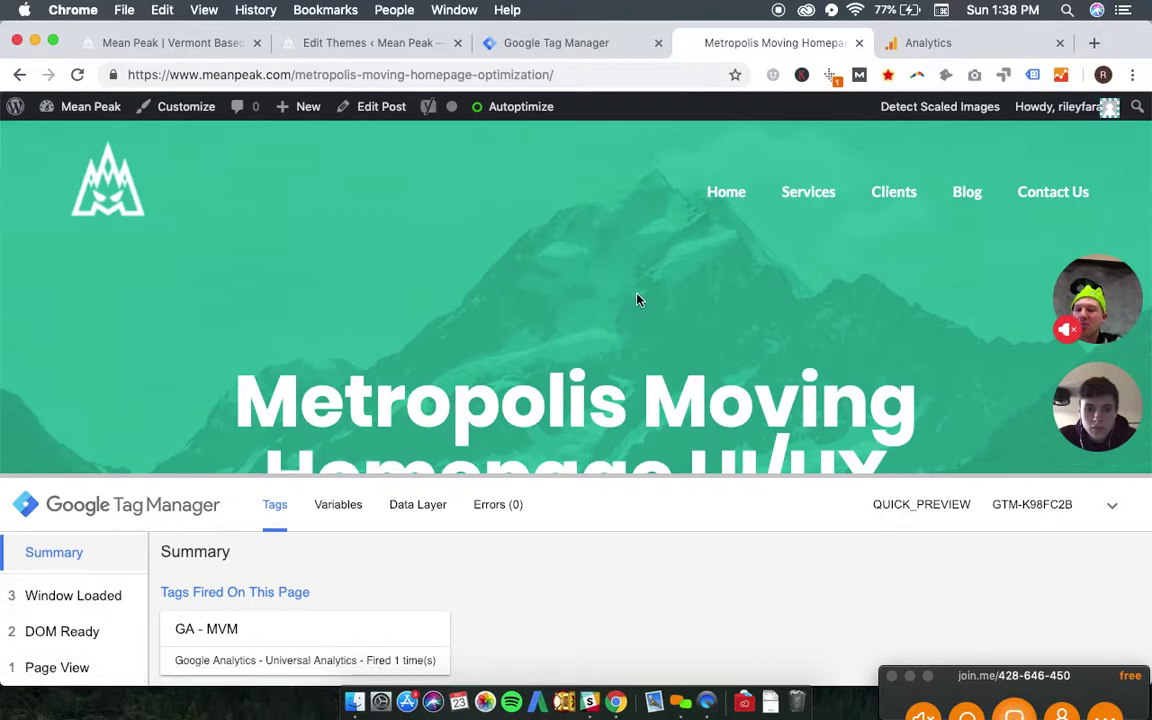
scroll(657, 346, down, 4)
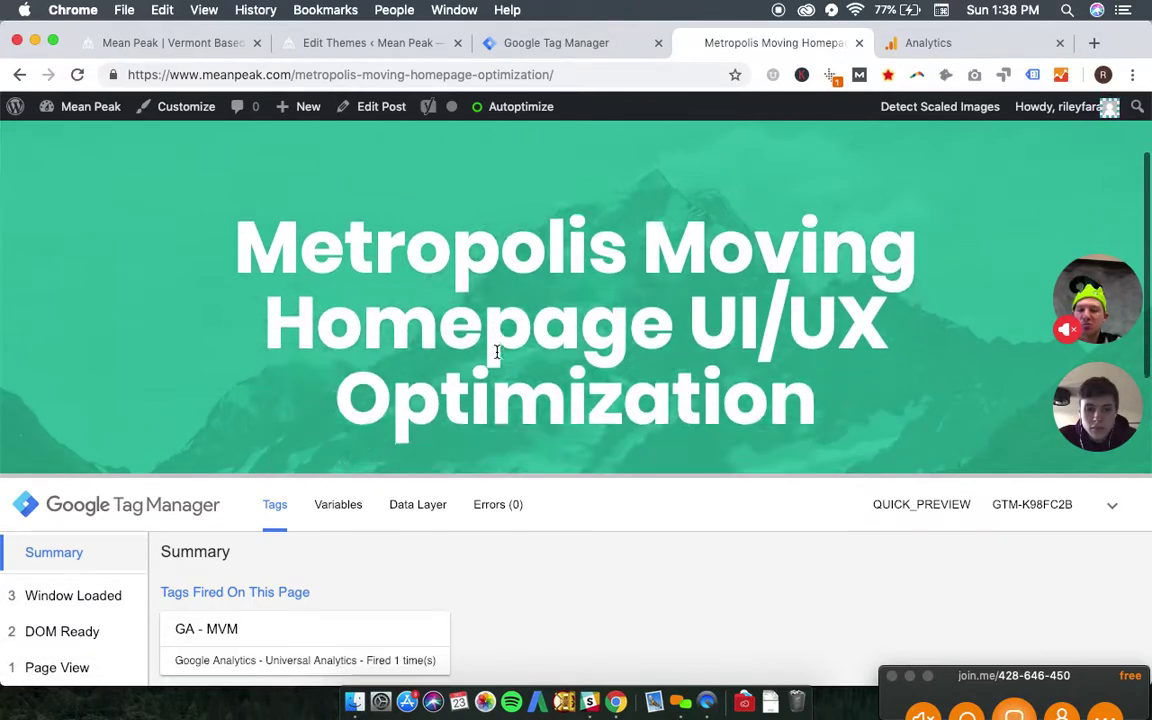
drag(587, 477, 586, 419)
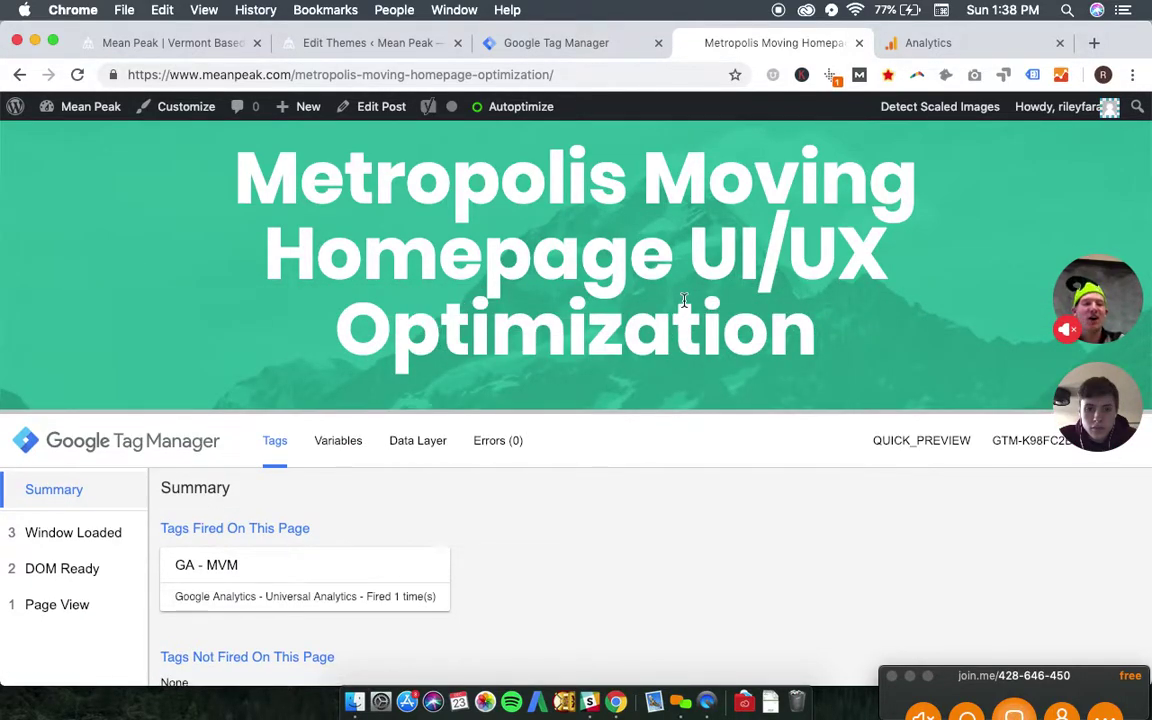